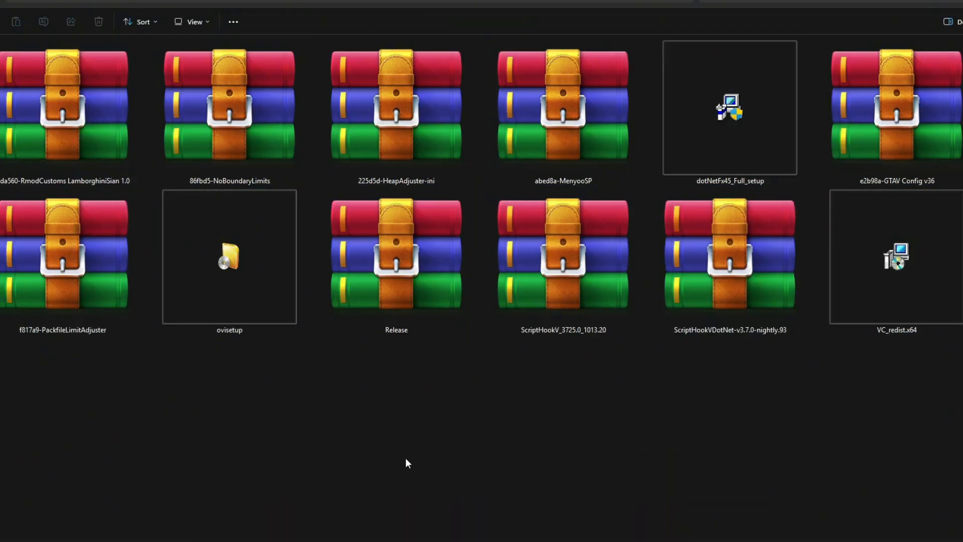
{"action": "left_click_drag", "start_coordinate": [939, 479], "coordinate": [158, 410]}
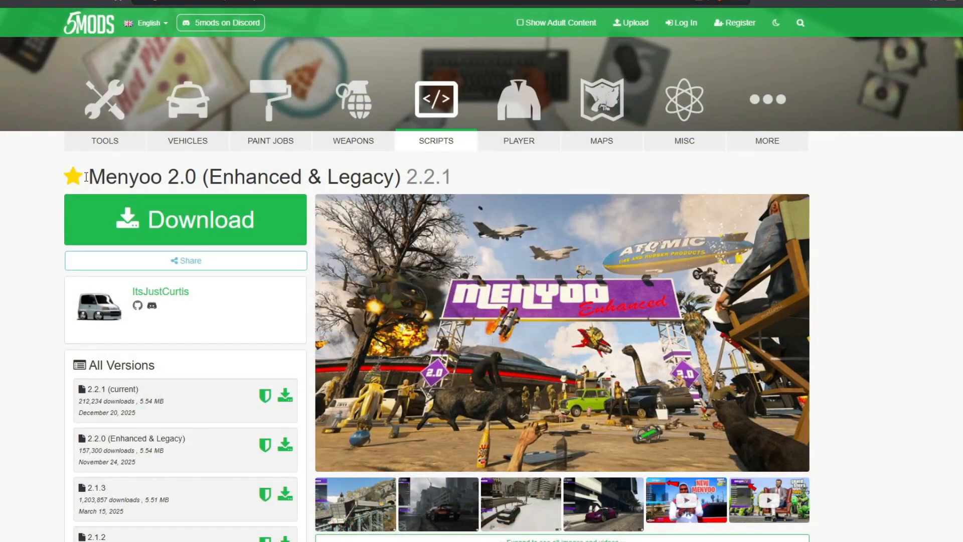
Download Menyoo 2.0 (Enhanced & Legacy) 2.2.1 from its mod page.
{"action": "left_click_drag", "start_coordinate": [86, 177], "coordinate": [201, 178]}
{"action": "left_click", "coordinate": [202, 179]}
{"action": "left_click", "coordinate": [211, 226]}
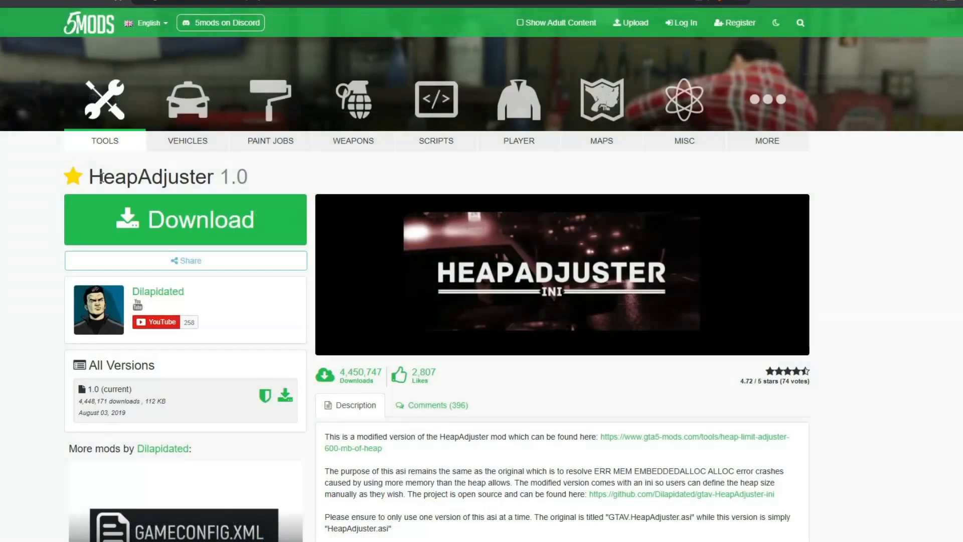
Look over the mod pages for HeapAdjuster 1.0 and the Lamborghini Sián FKP 37 add-on.
{"action": "left_click_drag", "start_coordinate": [88, 177], "coordinate": [208, 178]}
{"action": "left_click", "coordinate": [210, 178]}
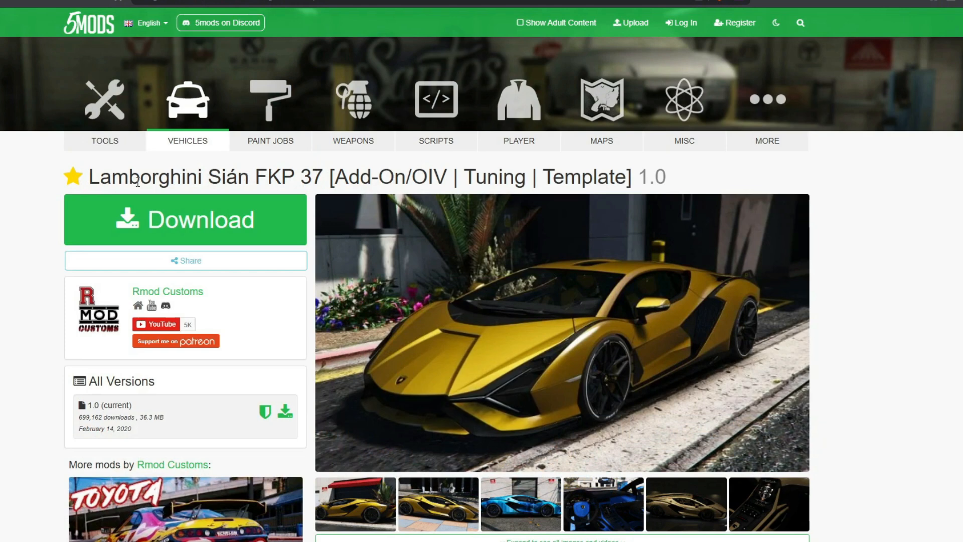
{"action": "left_click_drag", "start_coordinate": [96, 176], "coordinate": [287, 177]}
{"action": "left_click", "coordinate": [303, 177]}
{"action": "scroll", "coordinate": [351, 211], "scroll_direction": "down", "scroll_amount": 2}
{"action": "scroll", "coordinate": [288, 247], "scroll_direction": "up", "scroll_amount": 2}
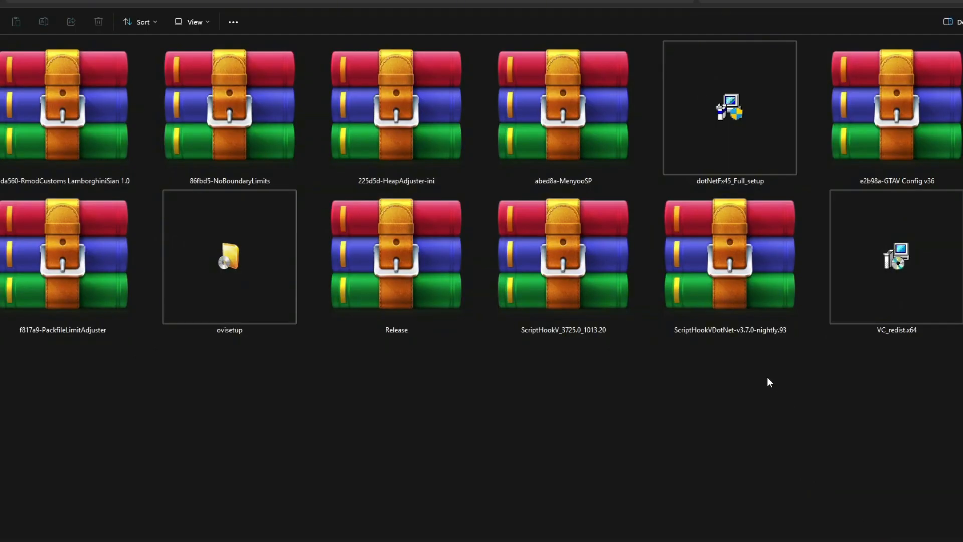
{"action": "left_click", "coordinate": [879, 304]}
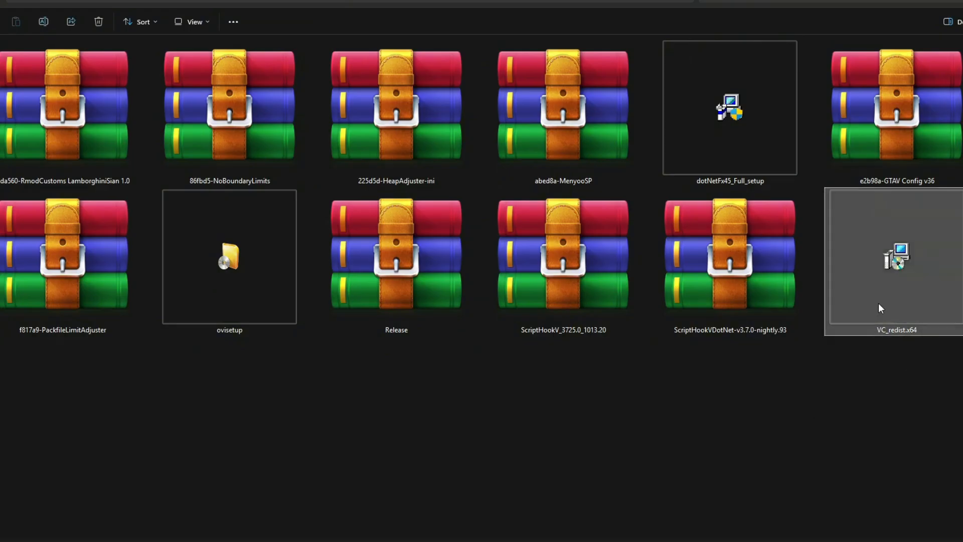
{"action": "left_click", "coordinate": [748, 146]}
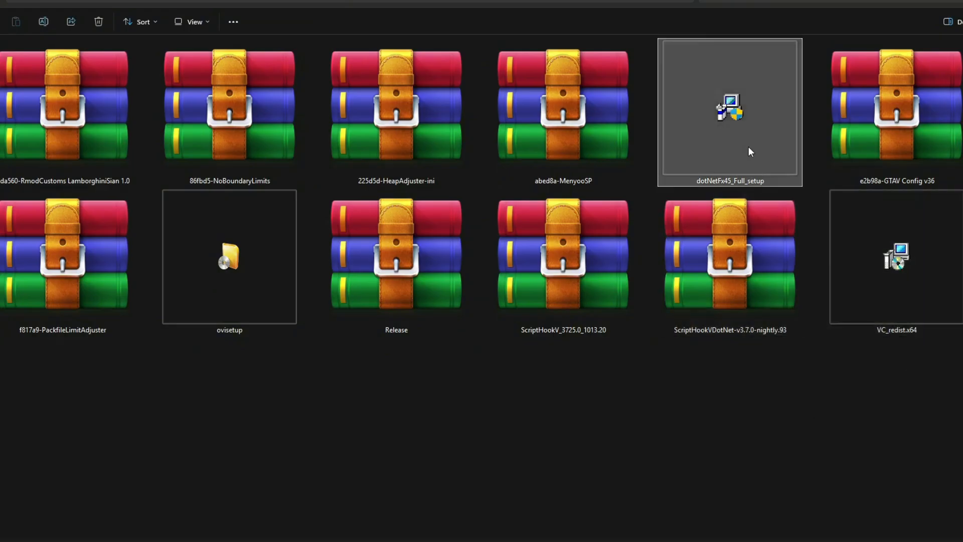
{"action": "left_click", "coordinate": [224, 303]}
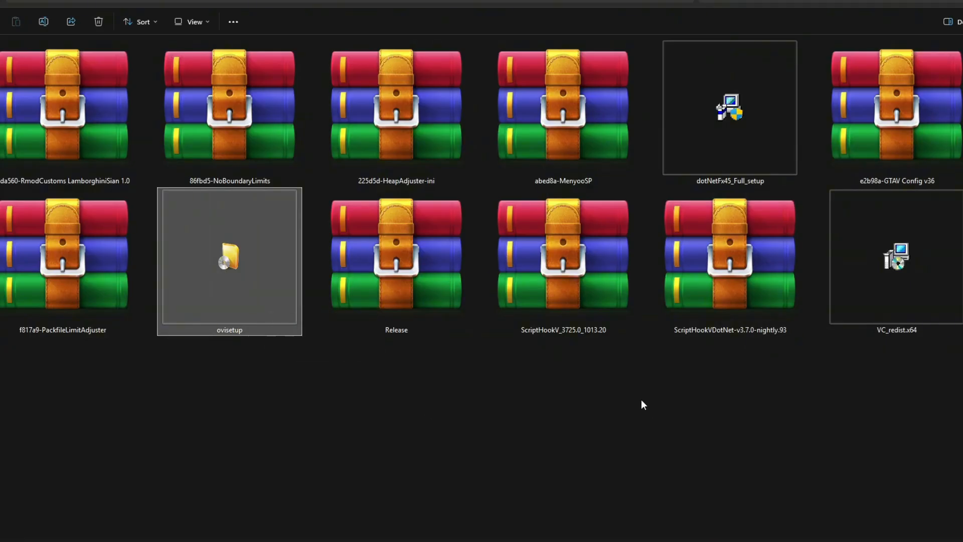
{"action": "left_click", "coordinate": [855, 452]}
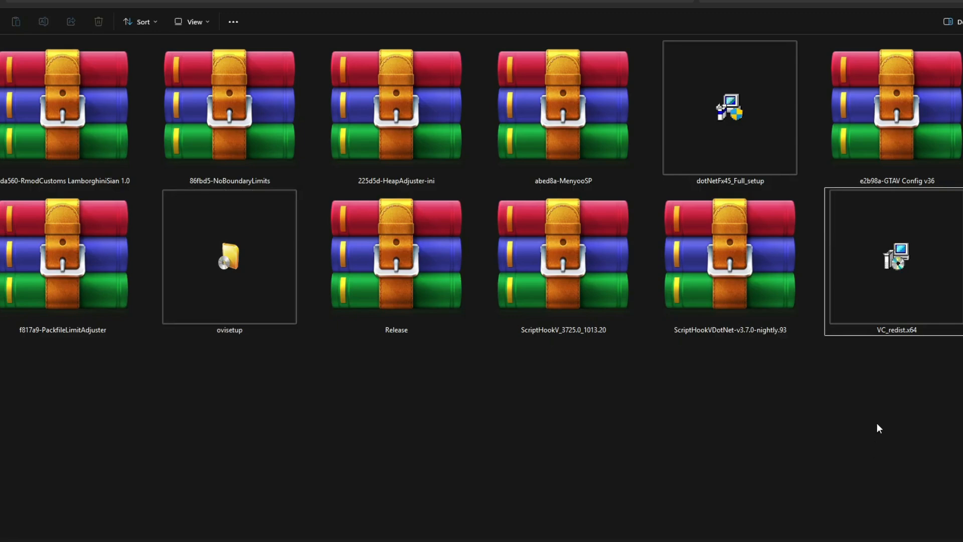
Install the Microsoft Visual C++ v14 Redistributable from VC_redist.x64, agreeing to the license terms, and close the installer without restarting.
{"action": "double_click", "coordinate": [903, 275]}
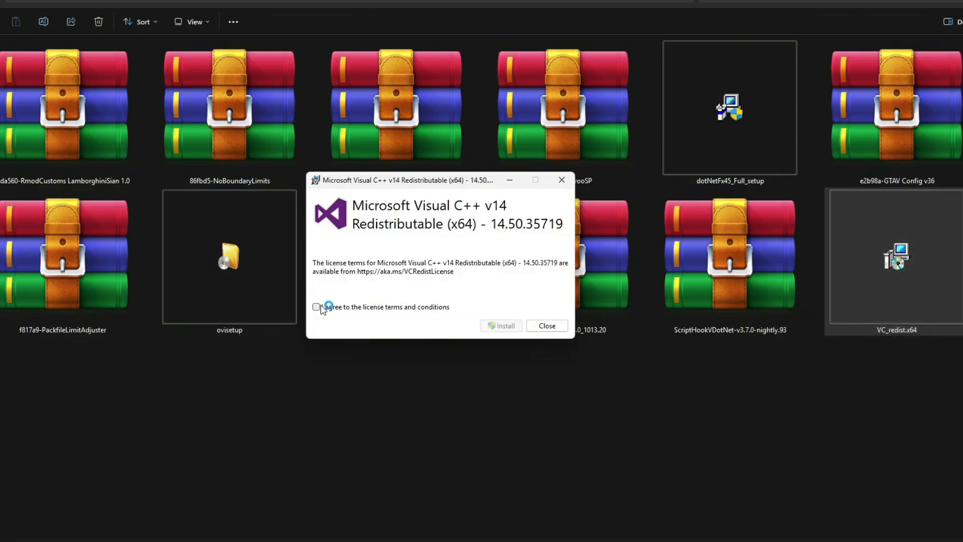
{"action": "left_click", "coordinate": [317, 306]}
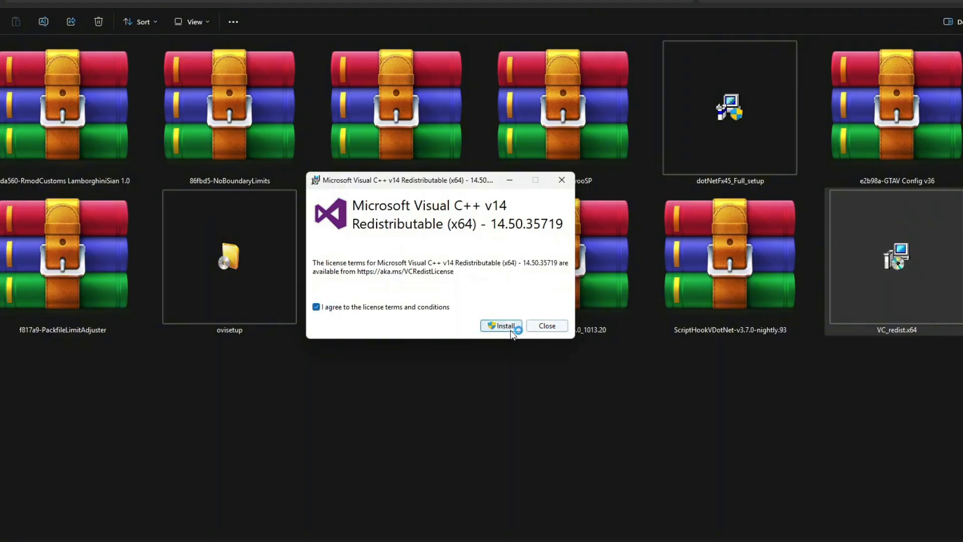
{"action": "left_click", "coordinate": [499, 326]}
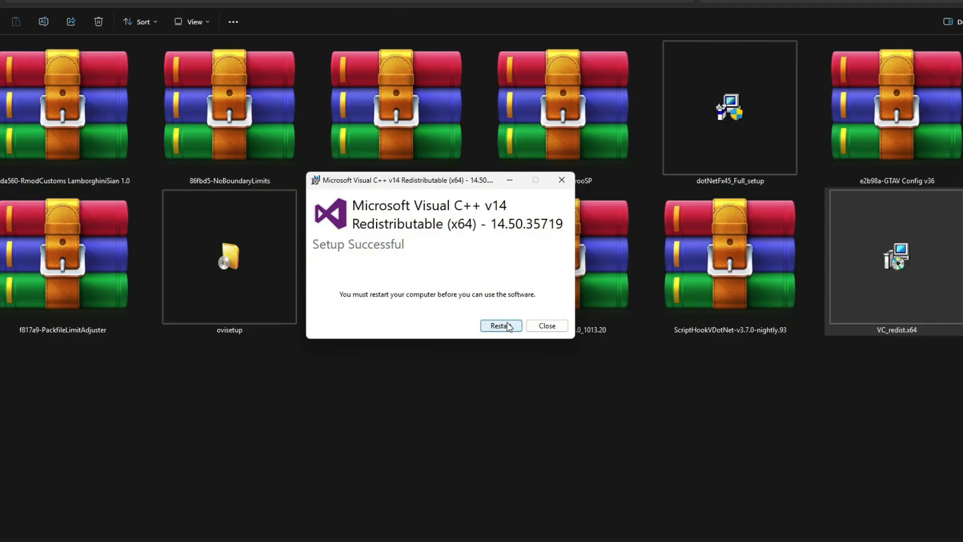
{"action": "left_click", "coordinate": [545, 327]}
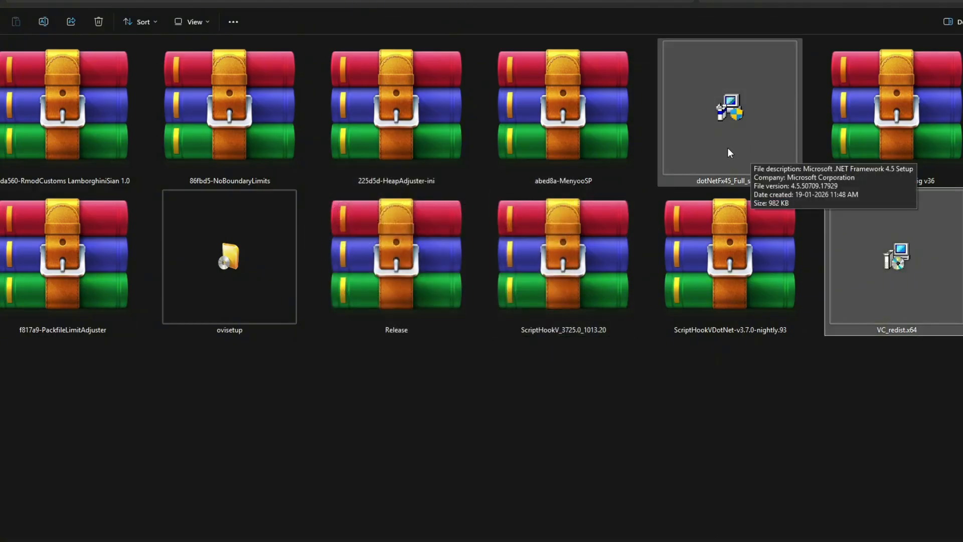
Try to install Microsoft .NET Framework 4.5 with dotNetFx45_Full_setup and close the installer.
{"action": "left_click", "coordinate": [726, 147]}
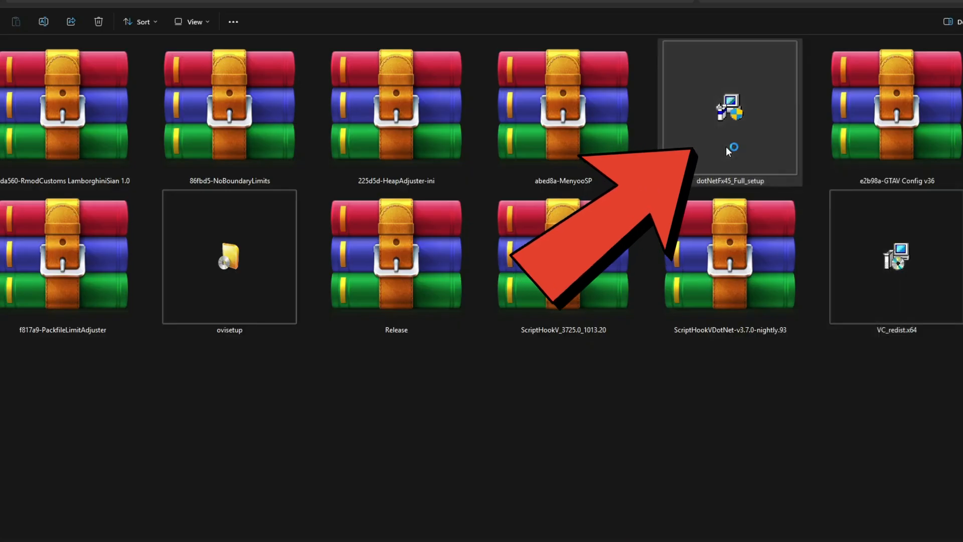
{"action": "double_click", "coordinate": [726, 148]}
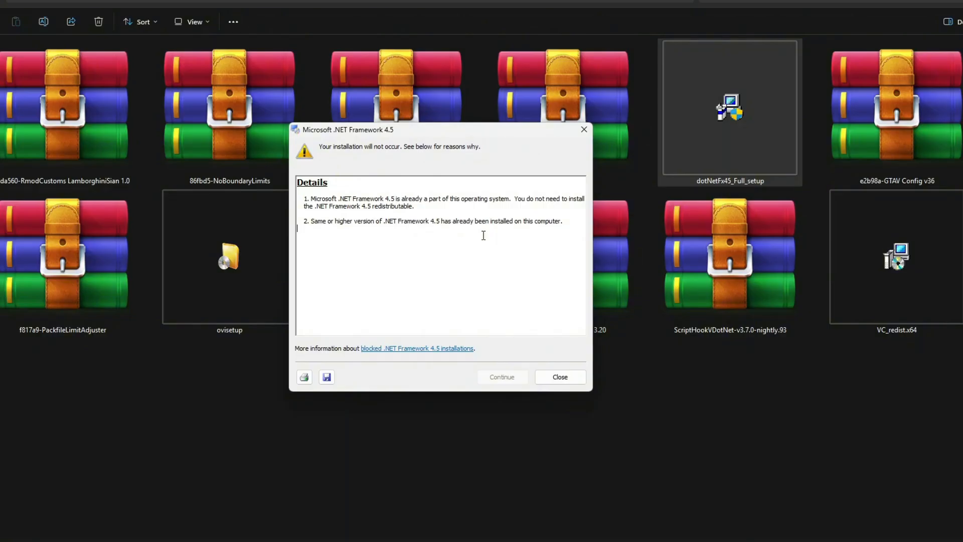
{"action": "left_click", "coordinate": [574, 377]}
Install OpenIV on this computer from ovisetup, accepting the license agreement and keeping the desktop icon option.
{"action": "left_click", "coordinate": [250, 290]}
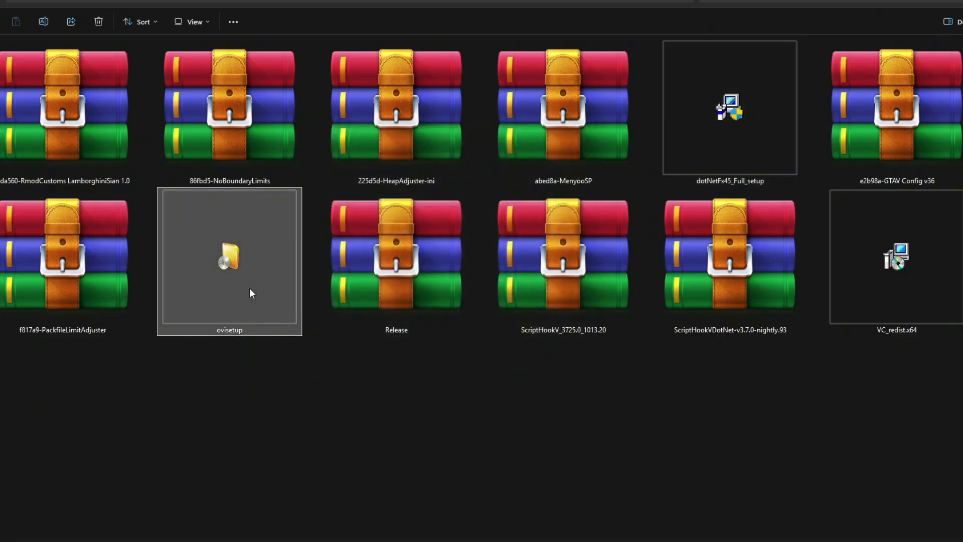
{"action": "mouse_move", "coordinate": [237, 255]}
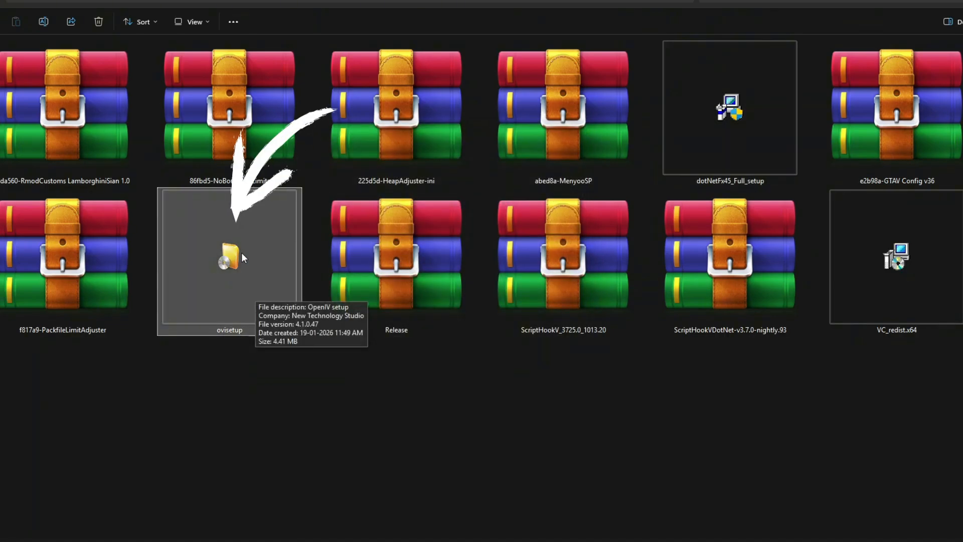
{"action": "double_click", "coordinate": [229, 280]}
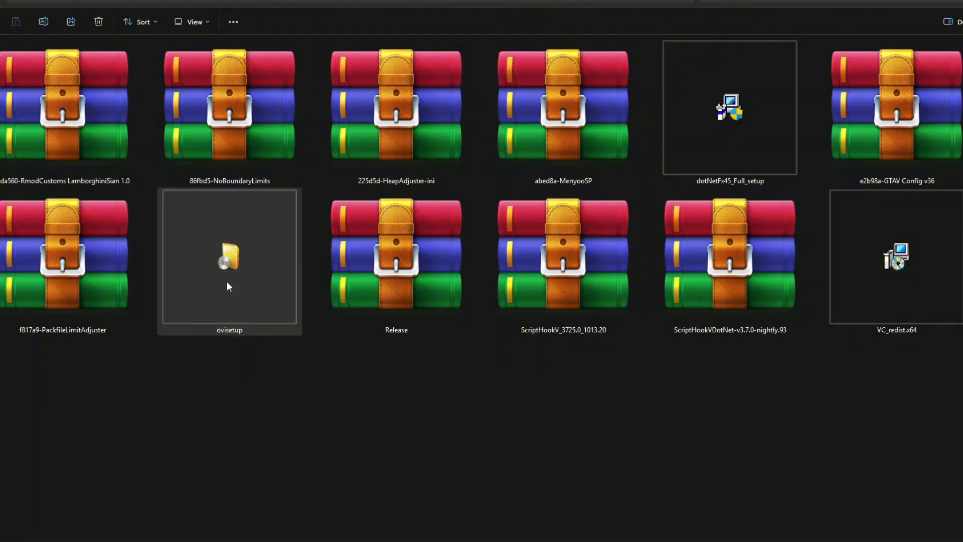
{"action": "left_click", "coordinate": [562, 385]}
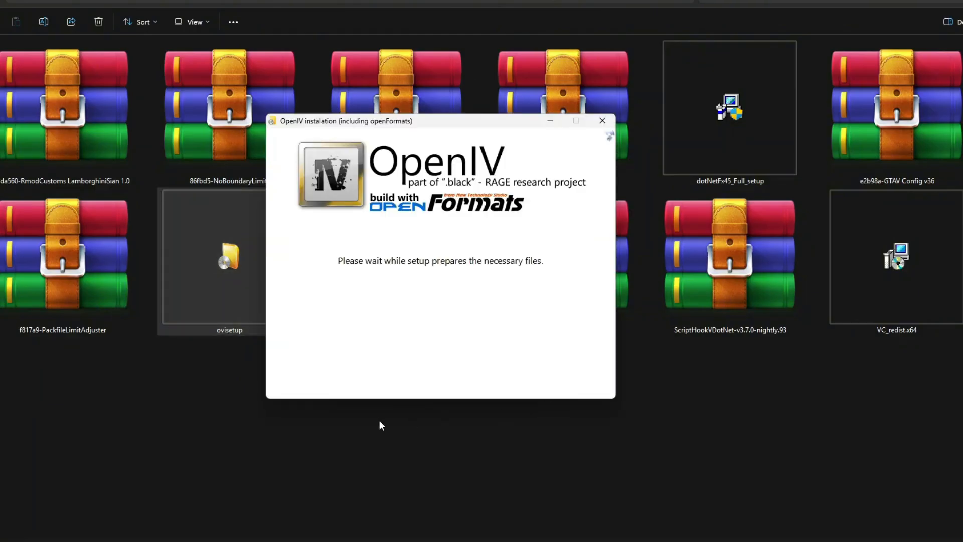
{"action": "left_click", "coordinate": [296, 374]}
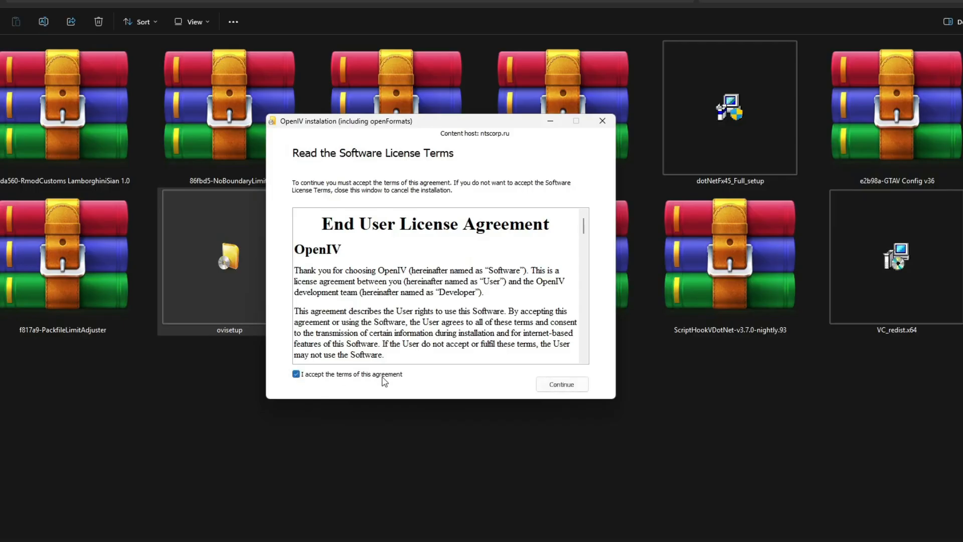
{"action": "left_click", "coordinate": [562, 385]}
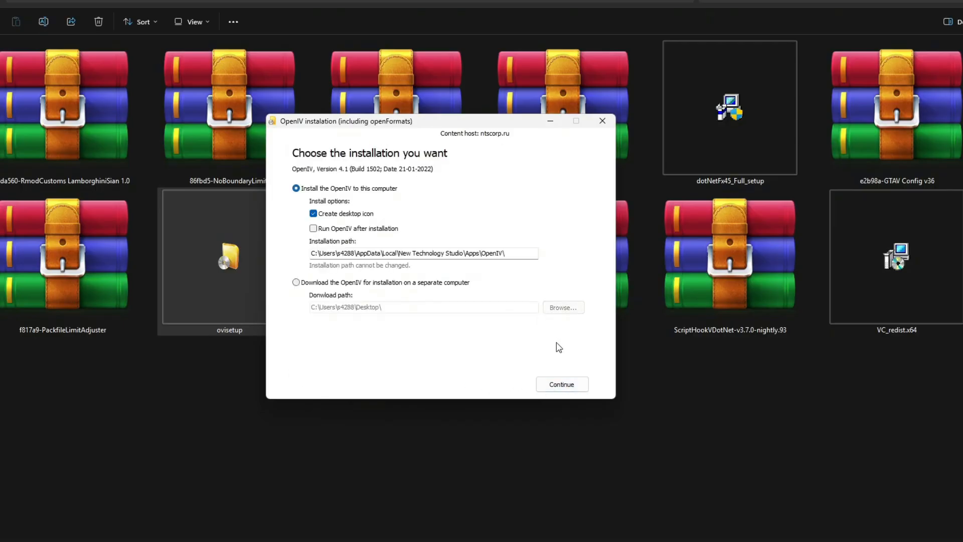
{"action": "left_click", "coordinate": [572, 385]}
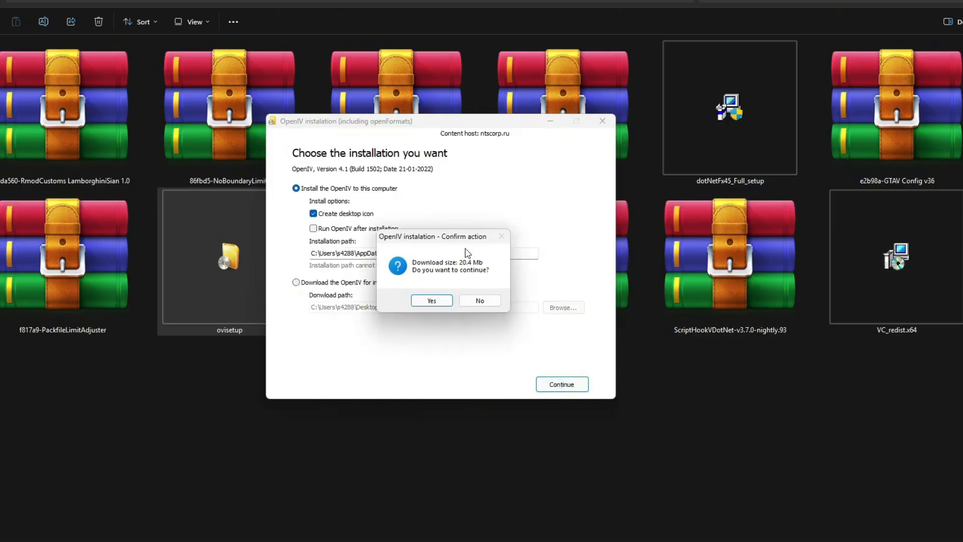
{"action": "left_click", "coordinate": [442, 303]}
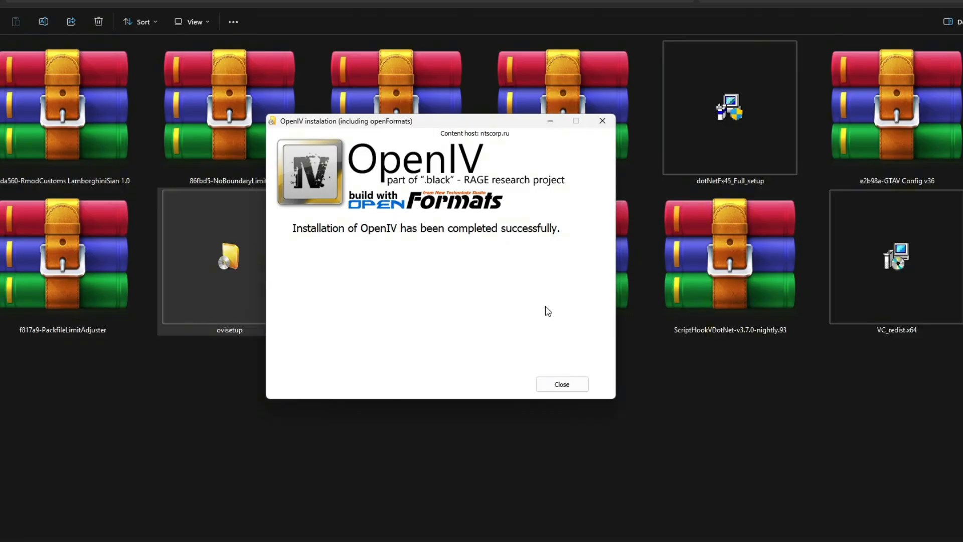
{"action": "left_click", "coordinate": [562, 384]}
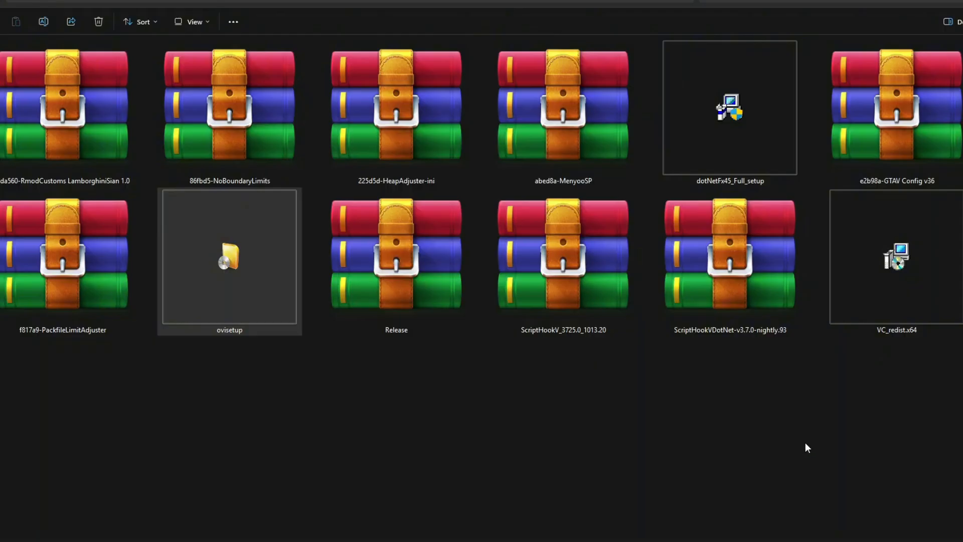
Permanently delete the three setup files ovisetup, dotNetFx45_Full_setup and VC_redist.x64.
{"action": "left_click", "coordinate": [696, 134], "text": "ctrl"}
{"action": "left_click", "coordinate": [889, 234], "text": "ctrl"}
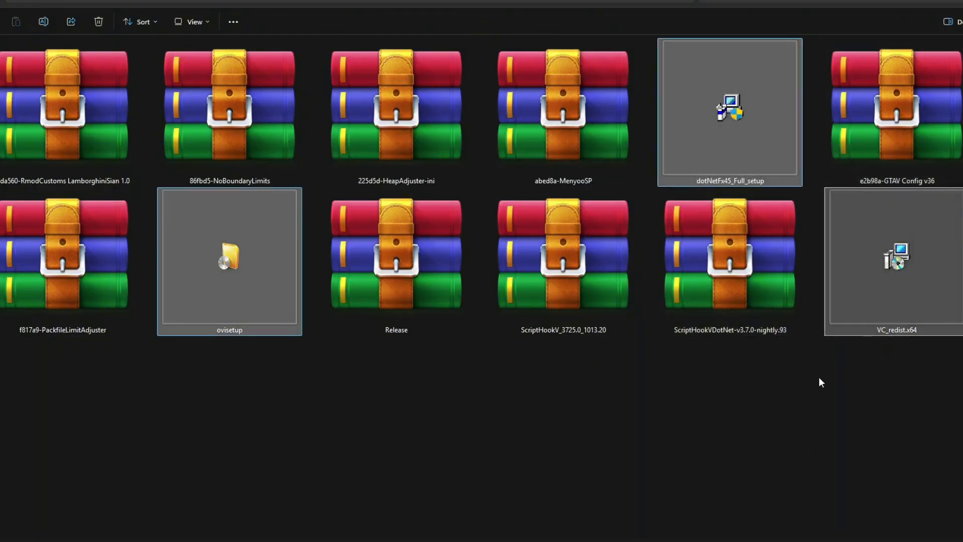
{"action": "key", "text": "shift+Delete"}
{"action": "left_click", "coordinate": [485, 272]}
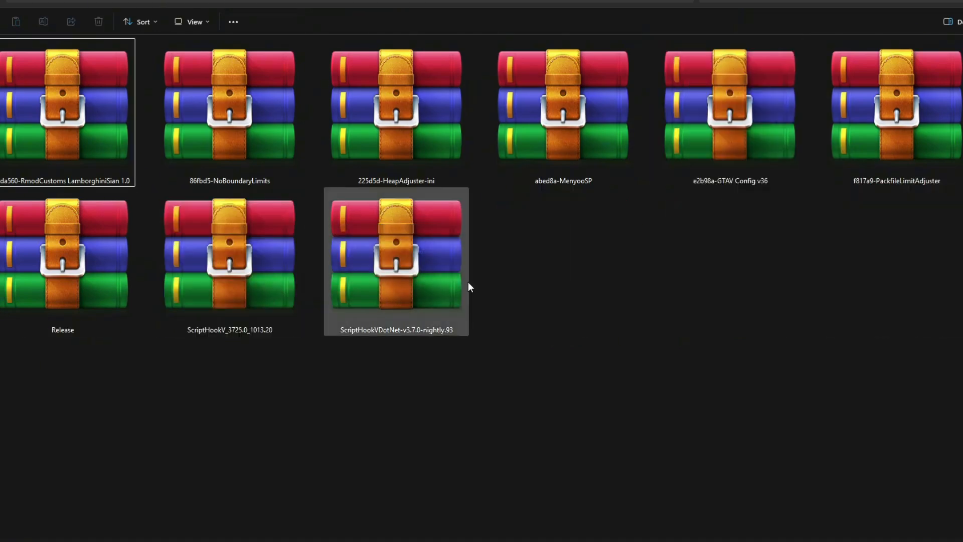
Extract all the mod archives to separate folders with WinRAR and refresh the folder view.
{"action": "left_click_drag", "start_coordinate": [940, 412], "coordinate": [40, 65]}
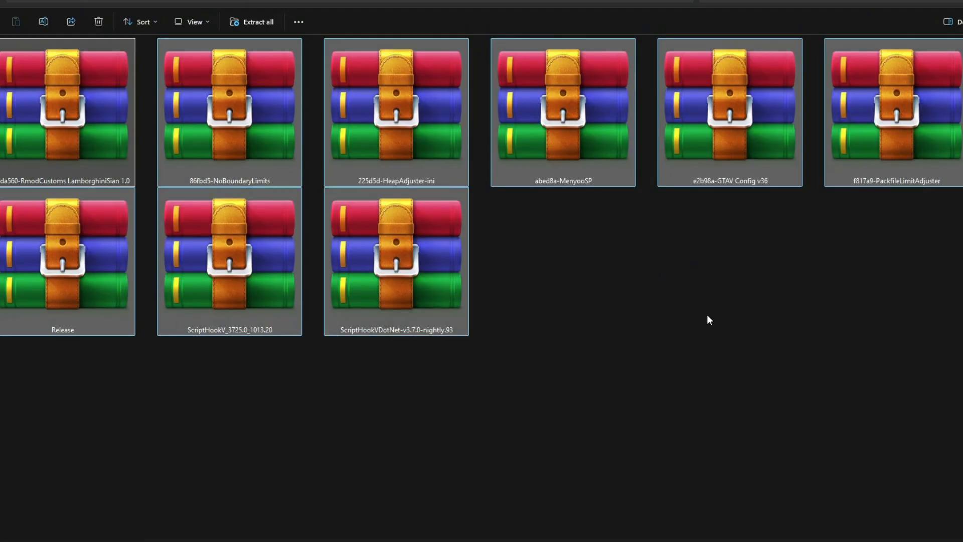
{"action": "left_click_drag", "start_coordinate": [934, 416], "coordinate": [67, 86]}
{"action": "right_click", "coordinate": [259, 264]}
{"action": "mouse_move", "coordinate": [417, 227]}
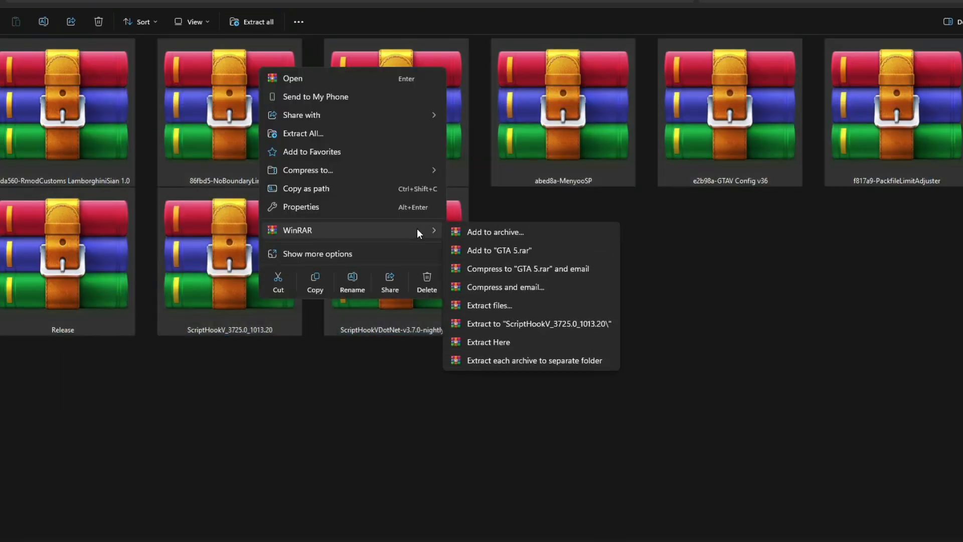
{"action": "left_click", "coordinate": [554, 360]}
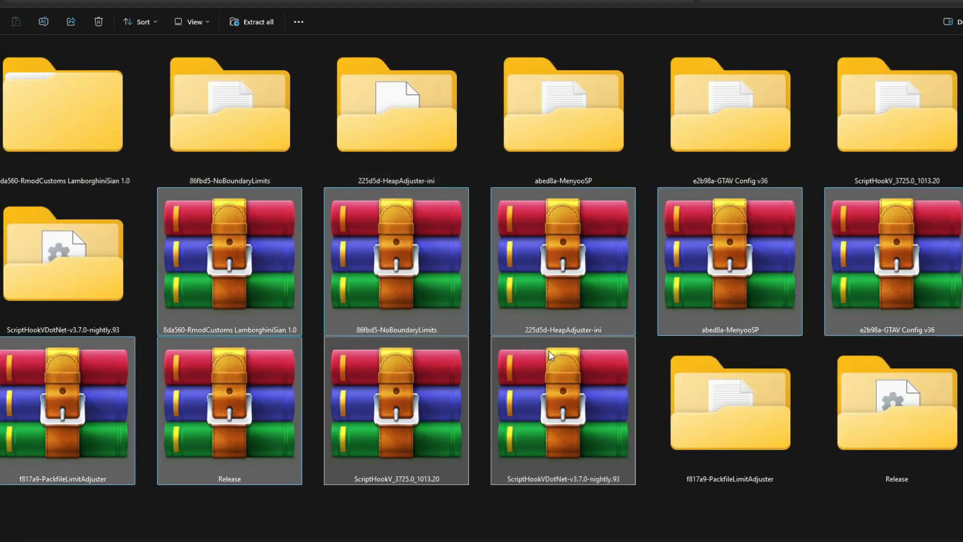
{"action": "right_click", "coordinate": [611, 508]}
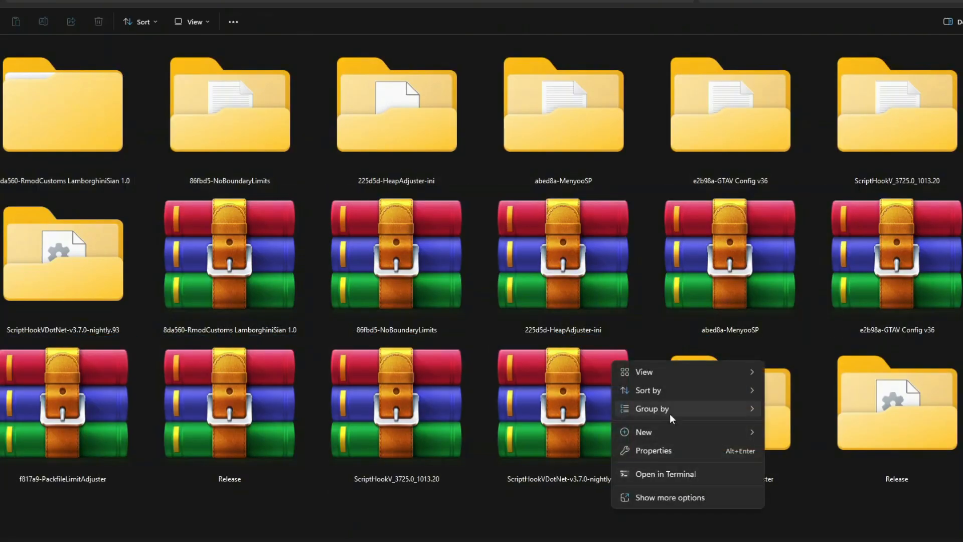
{"action": "left_click", "coordinate": [649, 383]}
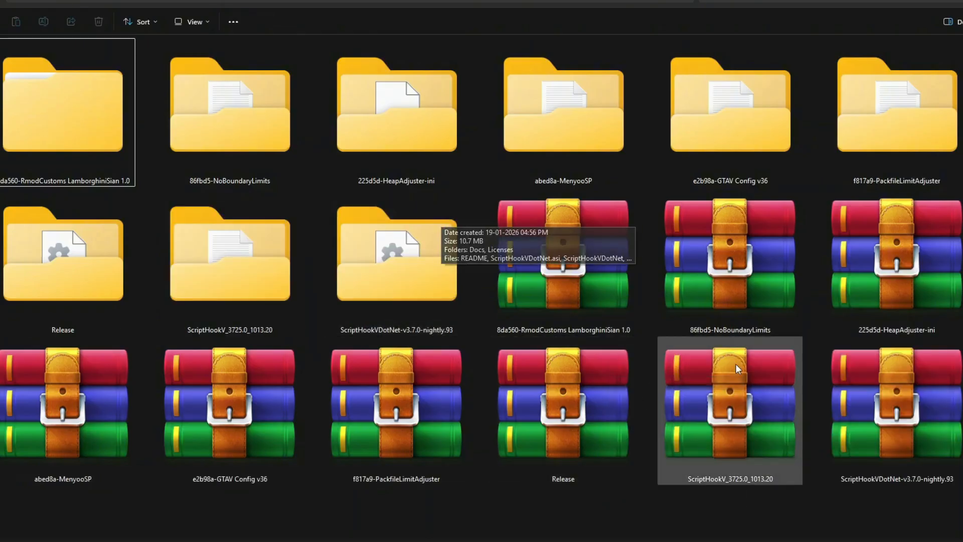
Delete the original mod archives, keeping the extracted folders.
{"action": "left_click_drag", "start_coordinate": [958, 511], "coordinate": [70, 387]}
{"action": "key", "text": "Delete"}
{"action": "left_click_drag", "start_coordinate": [937, 454], "coordinate": [843, 427]}
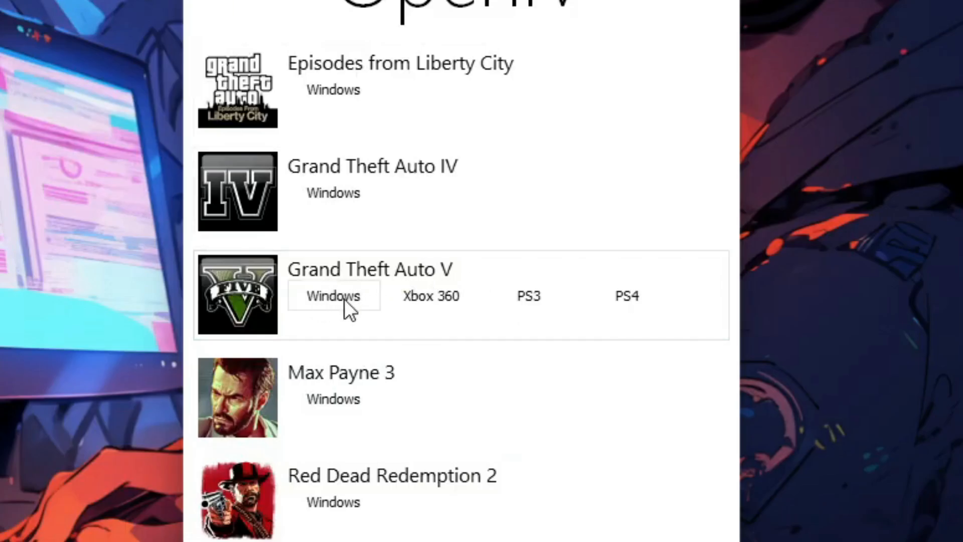
In OpenIV, open Grand Theft Auto V for Windows with the game location D:\SteamLibrary\steamapps\common\Grand Theft Auto V\.
{"action": "left_click", "coordinate": [323, 300]}
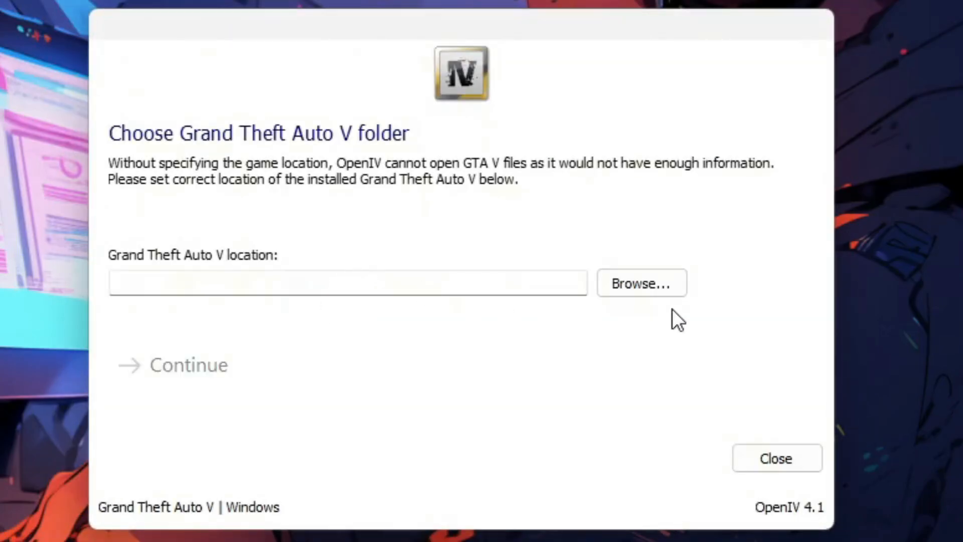
{"action": "left_click", "coordinate": [612, 284]}
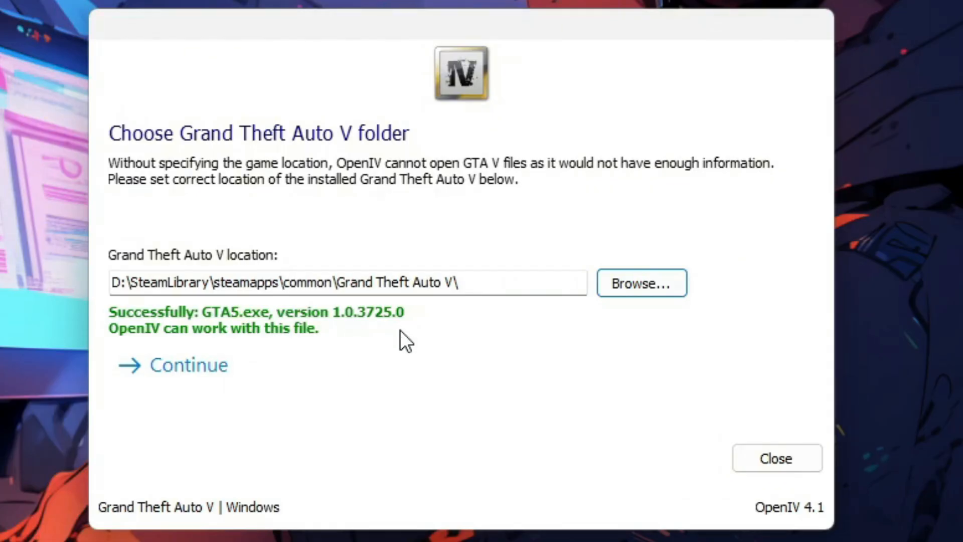
{"action": "left_click", "coordinate": [278, 352]}
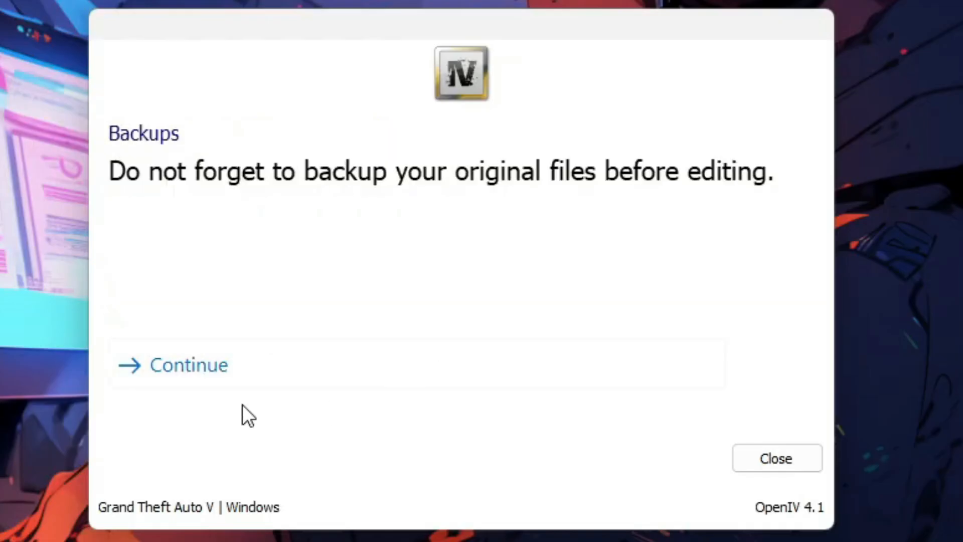
{"action": "left_click", "coordinate": [248, 357]}
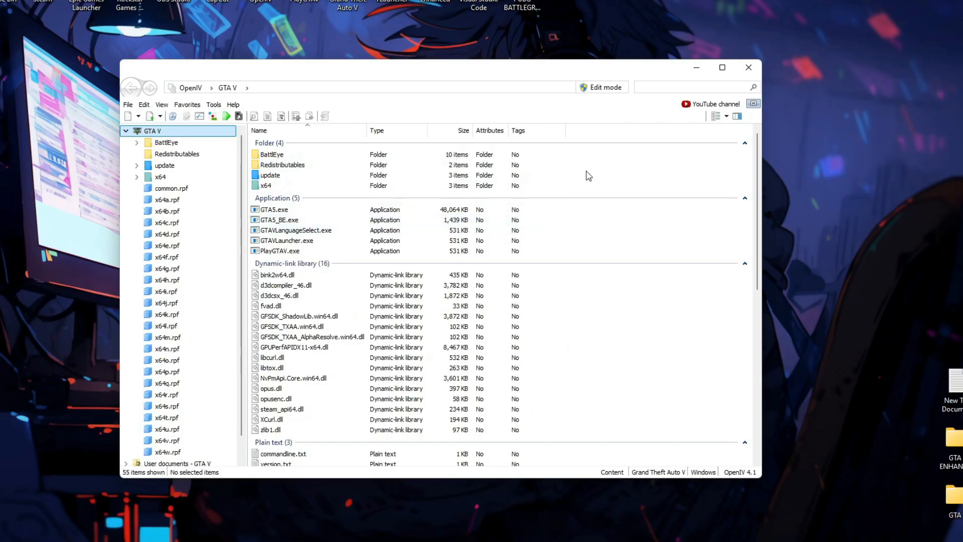
Enable edit mode for GTA V in OpenIV and install ASI Loader, OpenIV.ASI and openCamera through the ASI Manager.
{"action": "left_click", "coordinate": [610, 89]}
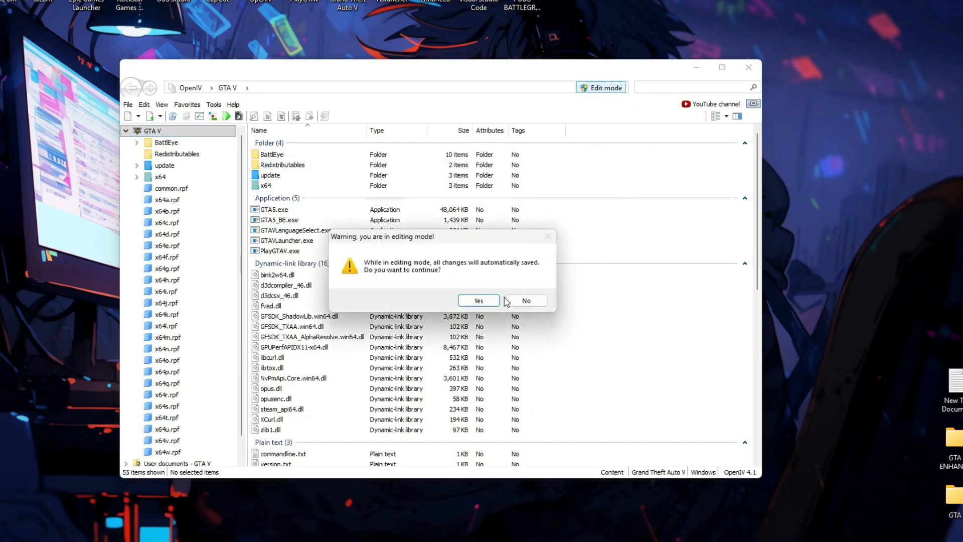
{"action": "left_click", "coordinate": [484, 302]}
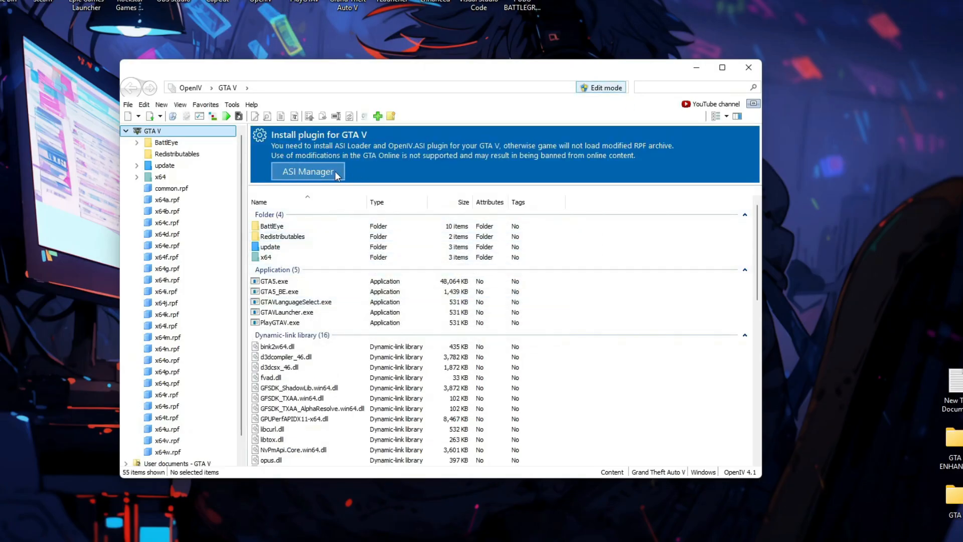
{"action": "left_click", "coordinate": [309, 171]}
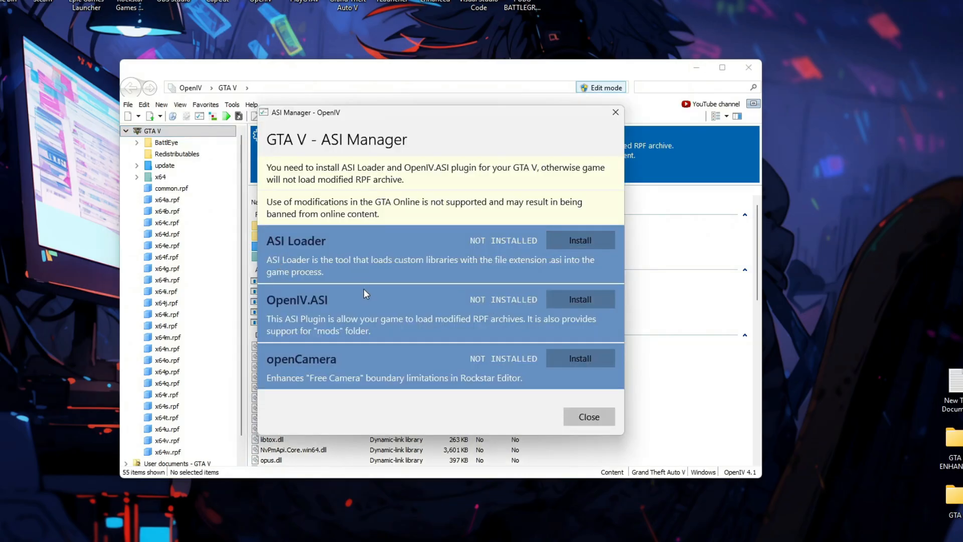
{"action": "left_click", "coordinate": [581, 239]}
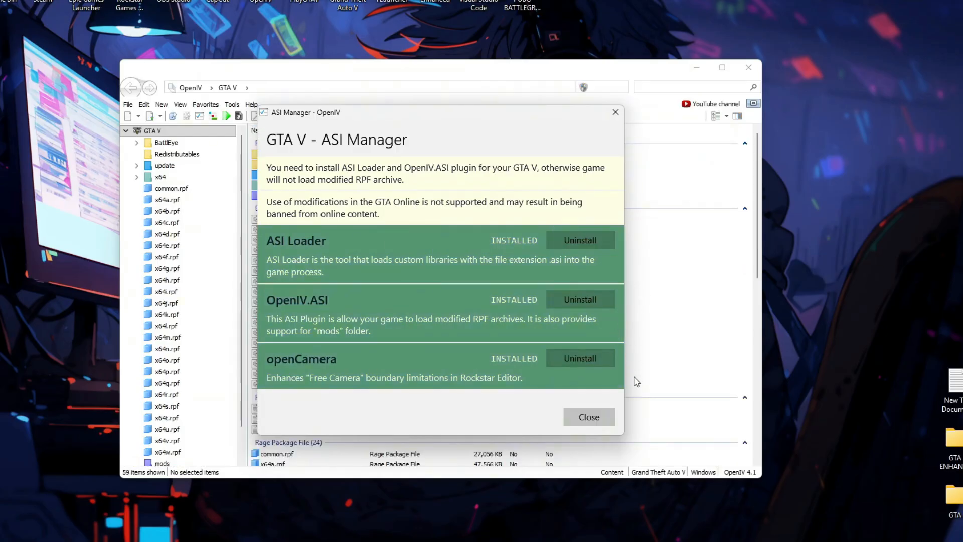
{"action": "left_click", "coordinate": [588, 417]}
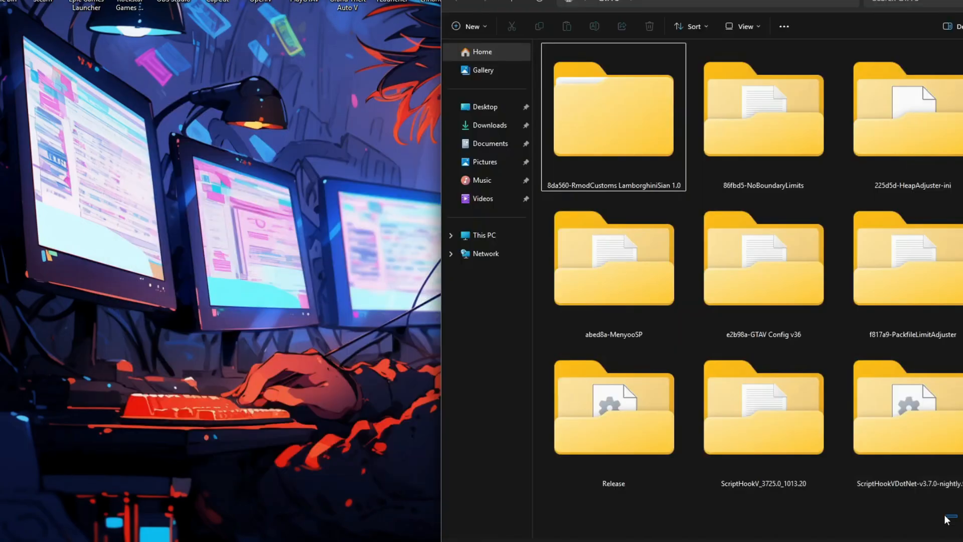
Open the Grand Theft Auto V installation folder from the PlayGTAV desktop shortcut's file location, alongside the GTA 5 mods folder.
{"action": "left_click_drag", "start_coordinate": [956, 517], "coordinate": [696, 507]}
{"action": "right_click", "coordinate": [304, 2]}
{"action": "left_click", "coordinate": [360, 99]}
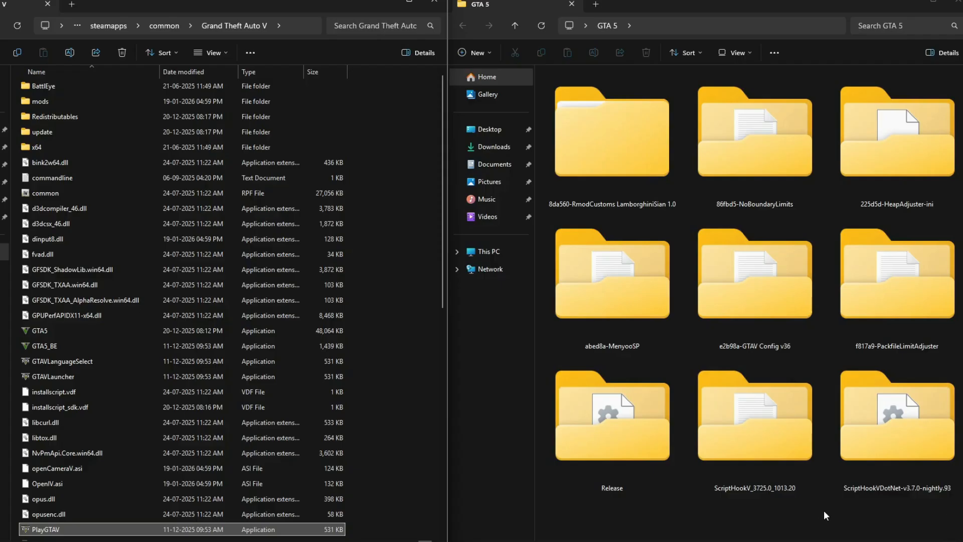
Copy dinput8.dll, ScriptHookV.dll and xinput1_4.dll from the ScriptHookV bin folder into the Grand Theft Auto V folder, replacing the existing file.
{"action": "double_click", "coordinate": [755, 445]}
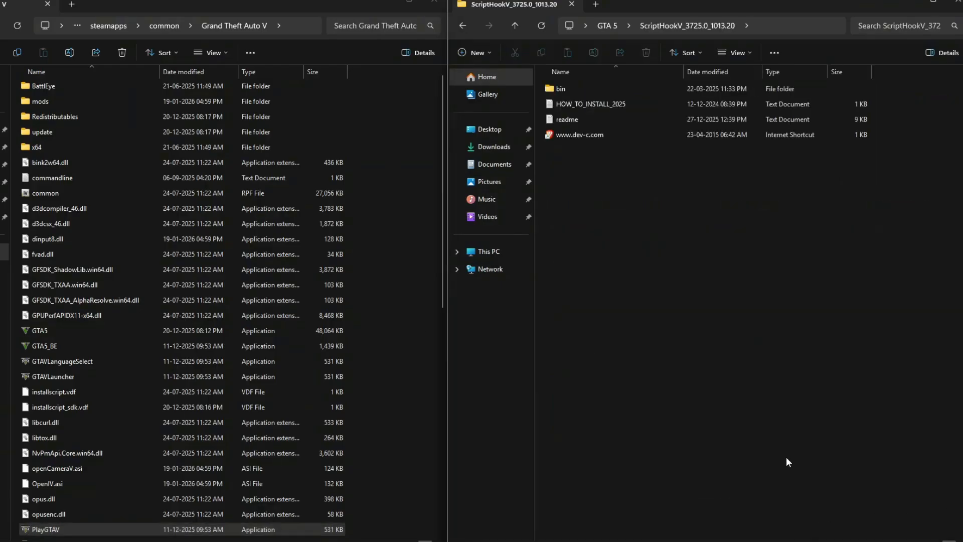
{"action": "double_click", "coordinate": [563, 90]}
{"action": "left_click", "coordinate": [570, 105]}
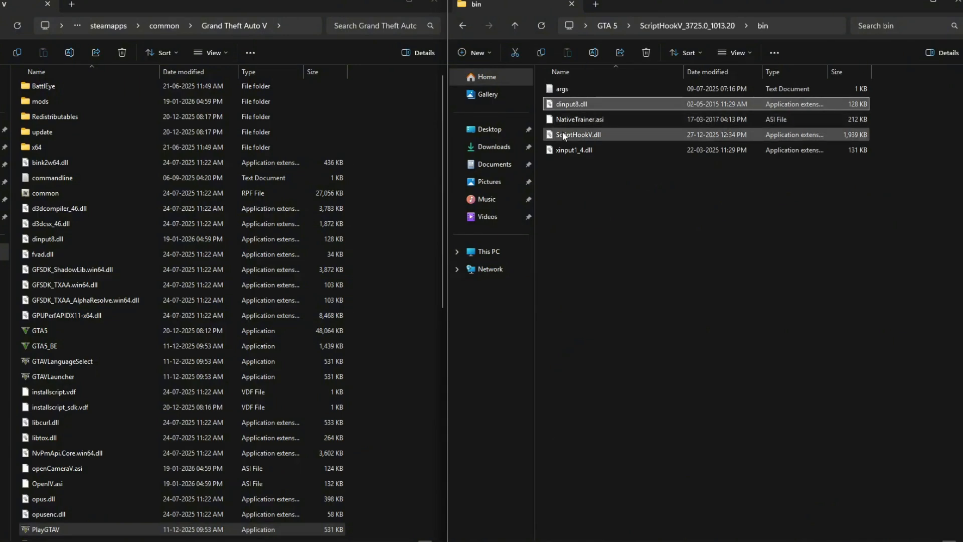
{"action": "left_click", "coordinate": [579, 133], "text": "ctrl"}
{"action": "left_click", "coordinate": [570, 149], "text": "ctrl"}
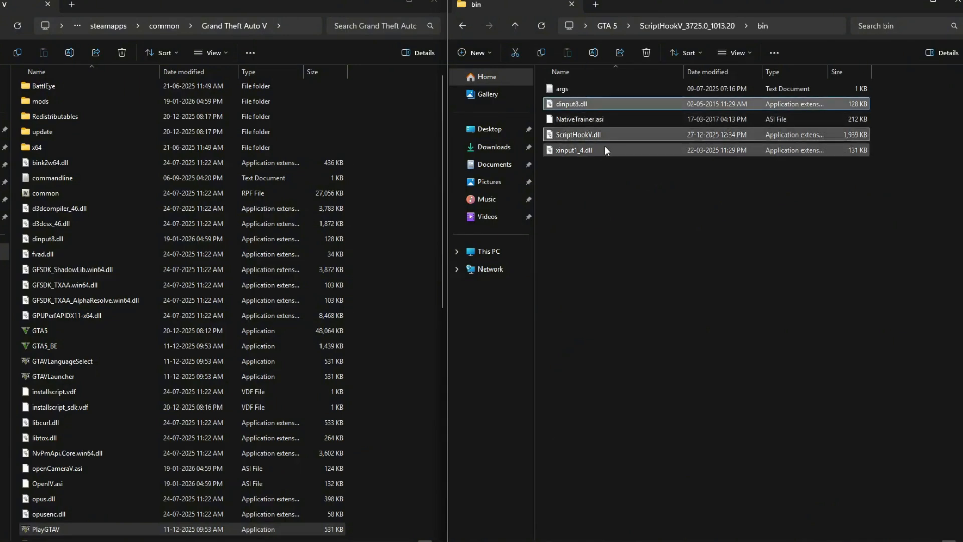
{"action": "left_click", "coordinate": [574, 151], "text": "ctrl"}
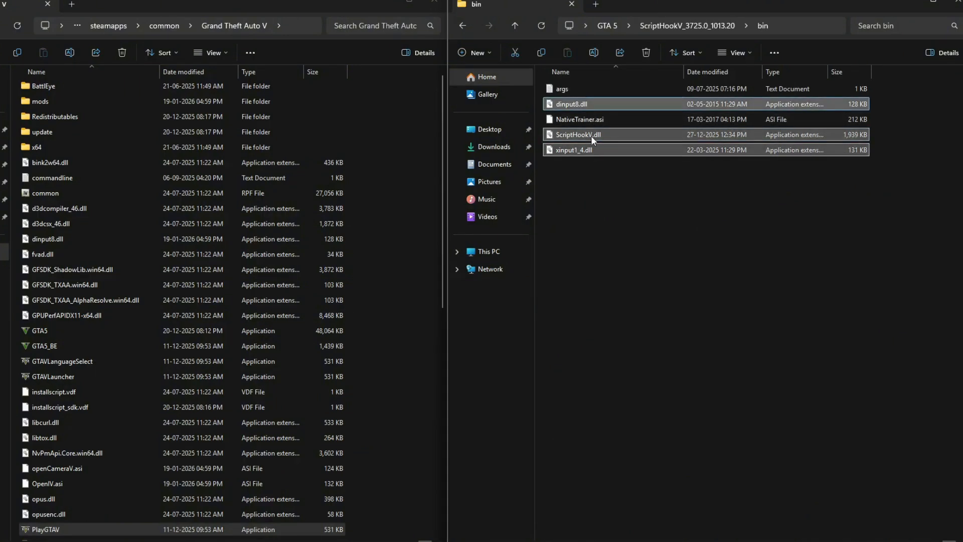
{"action": "left_click_drag", "start_coordinate": [575, 132], "coordinate": [409, 326]}
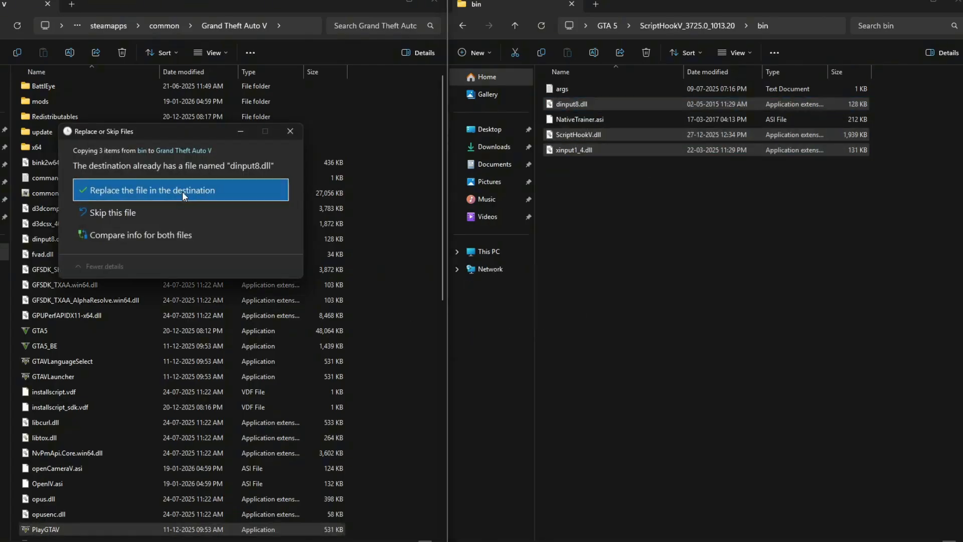
{"action": "left_click", "coordinate": [184, 193]}
Copy all the ScriptHookVDotNet files, without Docs, Licenses and README, from ScriptHookVDotNet-v3.7.0-nightly.93 into the Grand Theft Auto V folder.
{"action": "left_click", "coordinate": [462, 25]}
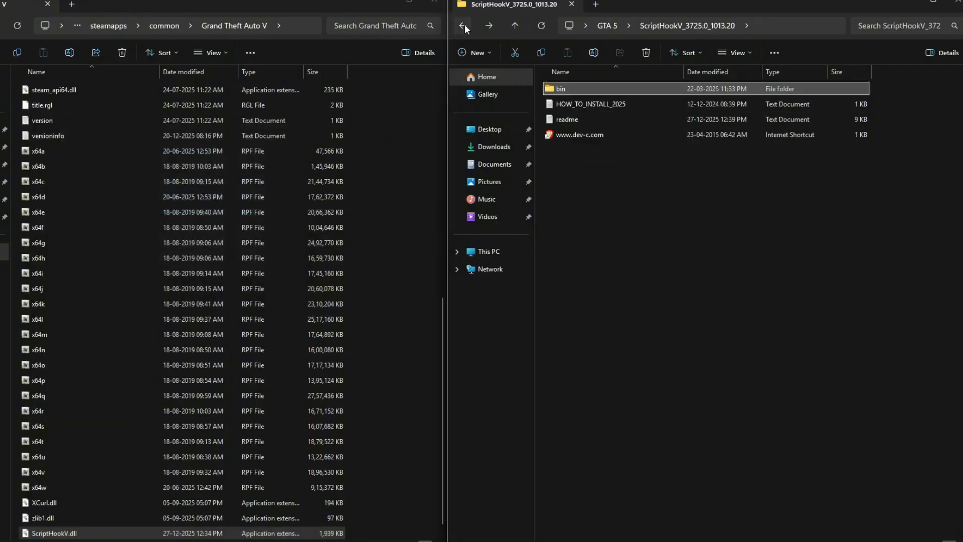
{"action": "left_click", "coordinate": [463, 25]}
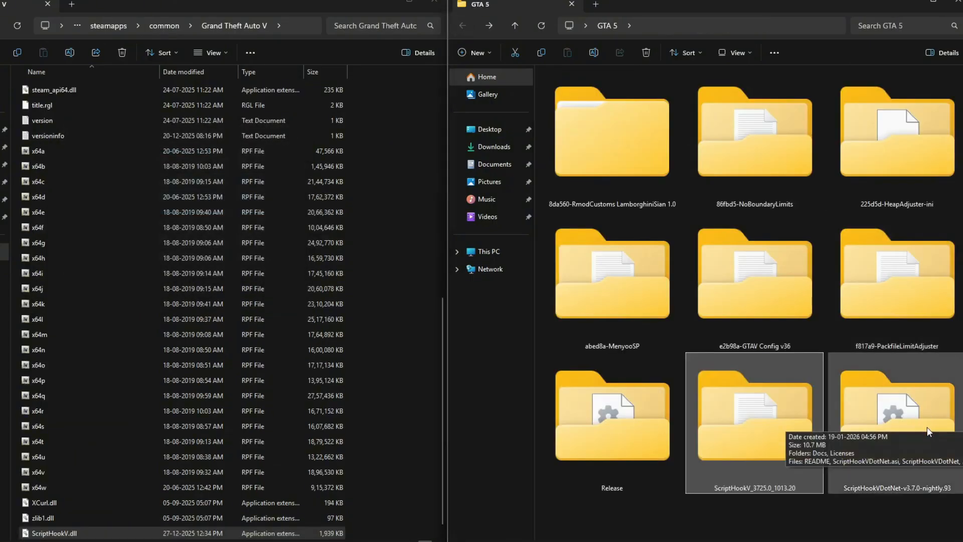
{"action": "double_click", "coordinate": [893, 431]}
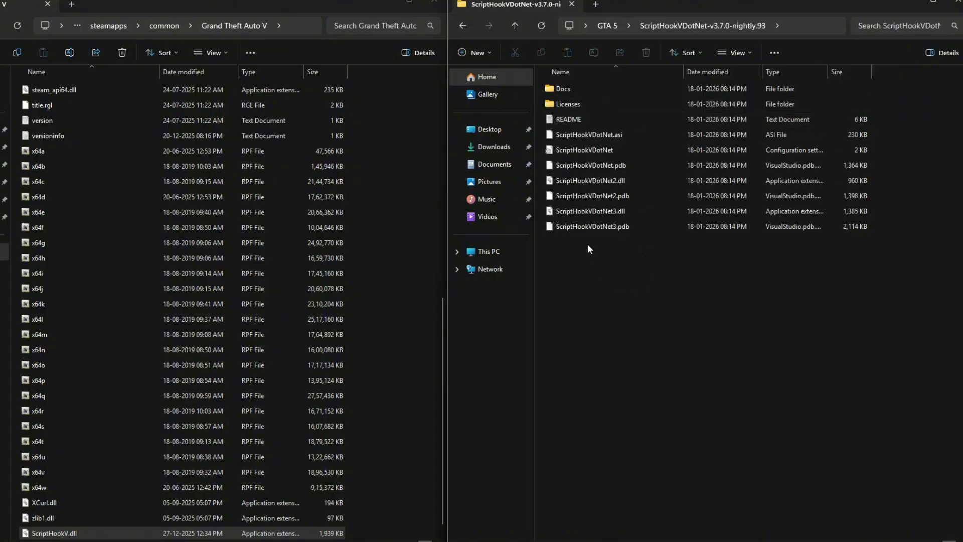
{"action": "left_click_drag", "start_coordinate": [675, 287], "coordinate": [399, 318]}
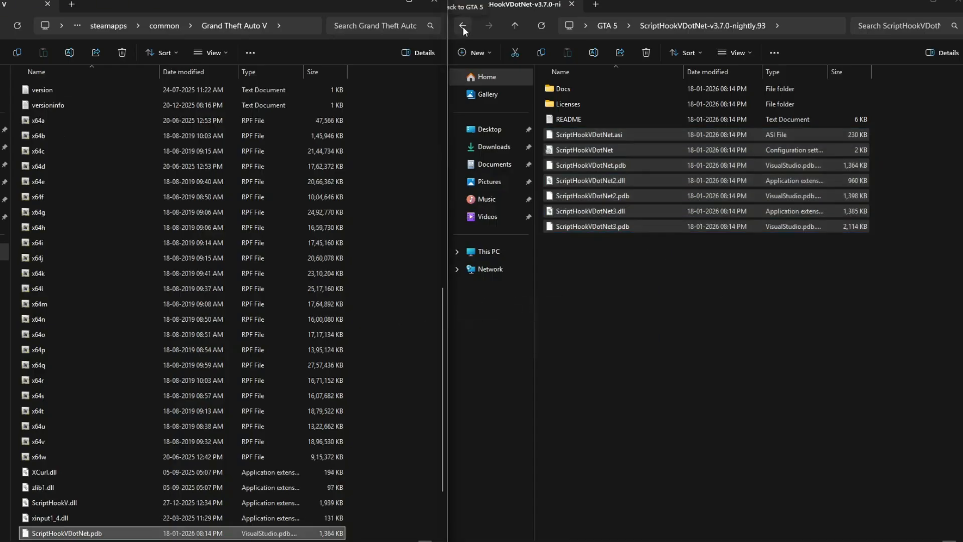
Copy PackfileLimitAdjuster.asi and the PackfileLimitAdjuster configuration file from f817a9-PackfileLimitAdjuster into the Grand Theft Auto V folder.
{"action": "left_click", "coordinate": [462, 27]}
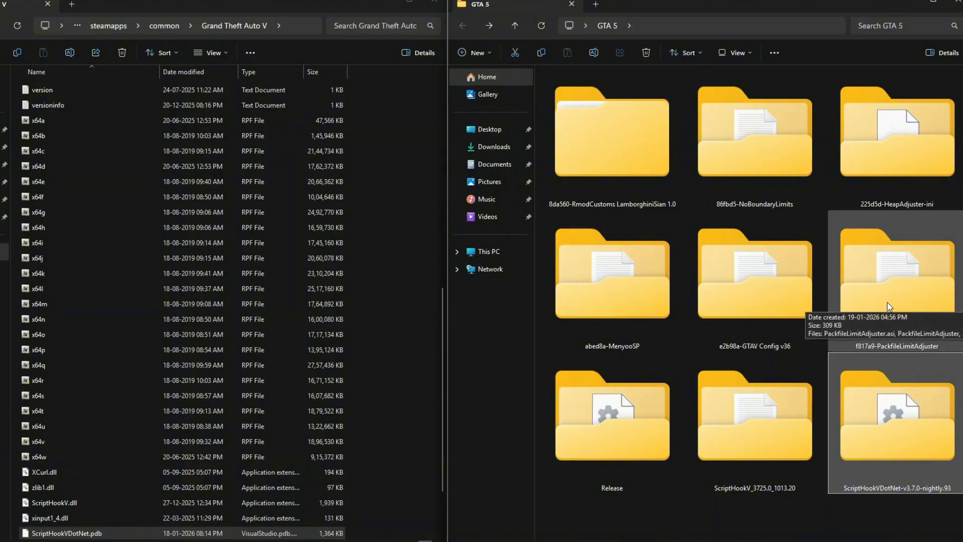
{"action": "double_click", "coordinate": [871, 300]}
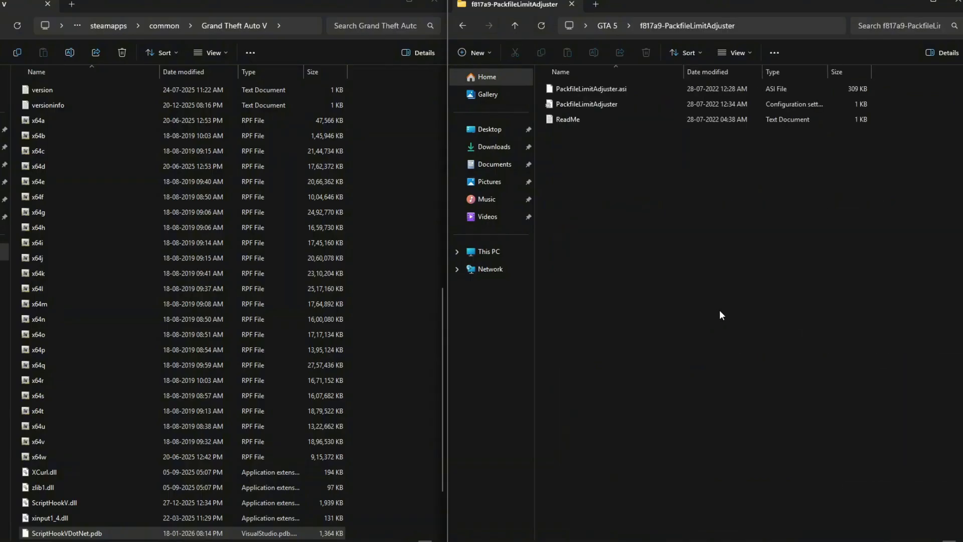
{"action": "left_click_drag", "start_coordinate": [900, 88], "coordinate": [642, 103]}
{"action": "left_click_drag", "start_coordinate": [584, 89], "coordinate": [388, 290]}
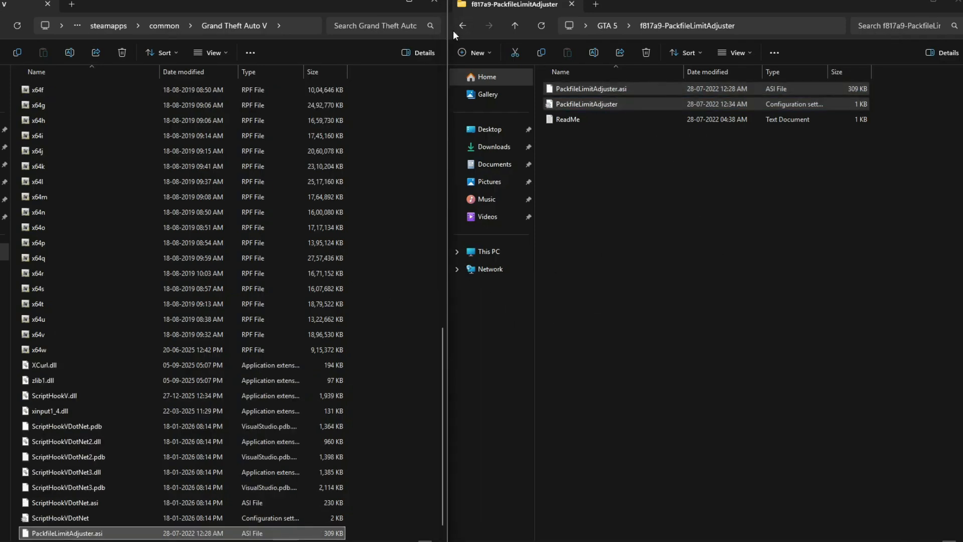
Copy HeapAdjuster.asi and the HeapAdjuster configuration file from 225d5d-HeapAdjuster-ini into the Grand Theft Auto V folder.
{"action": "left_click", "coordinate": [457, 26]}
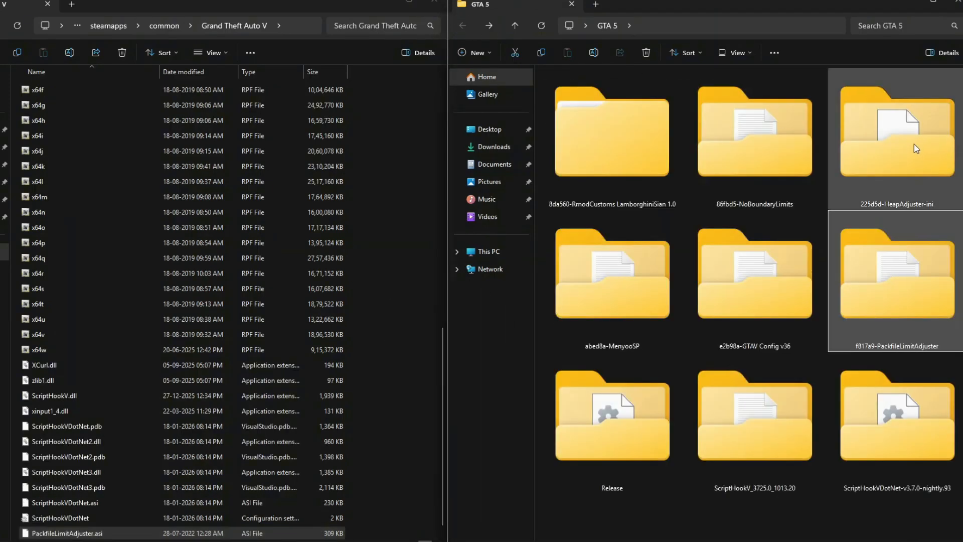
{"action": "left_click", "coordinate": [901, 140]}
{"action": "double_click", "coordinate": [901, 140]}
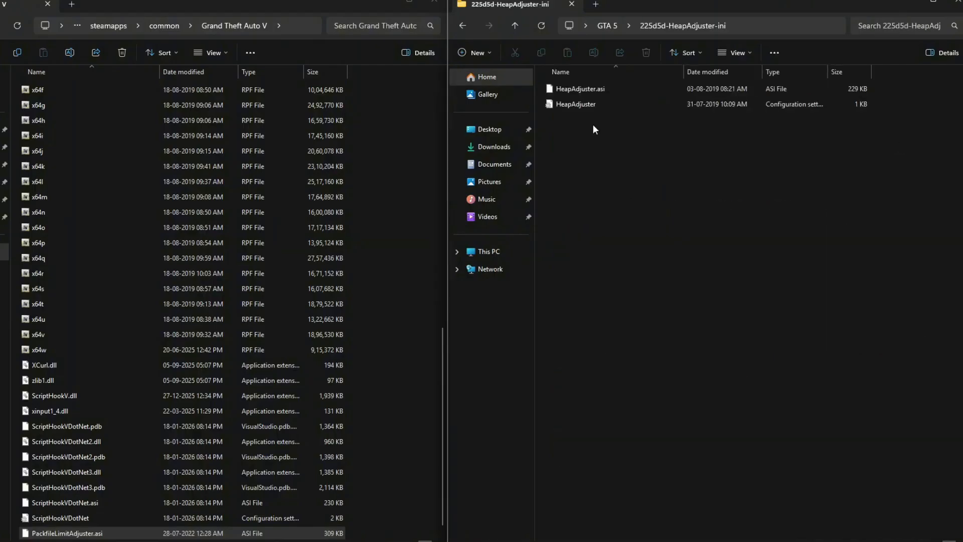
{"action": "left_click_drag", "start_coordinate": [878, 232], "coordinate": [380, 304]}
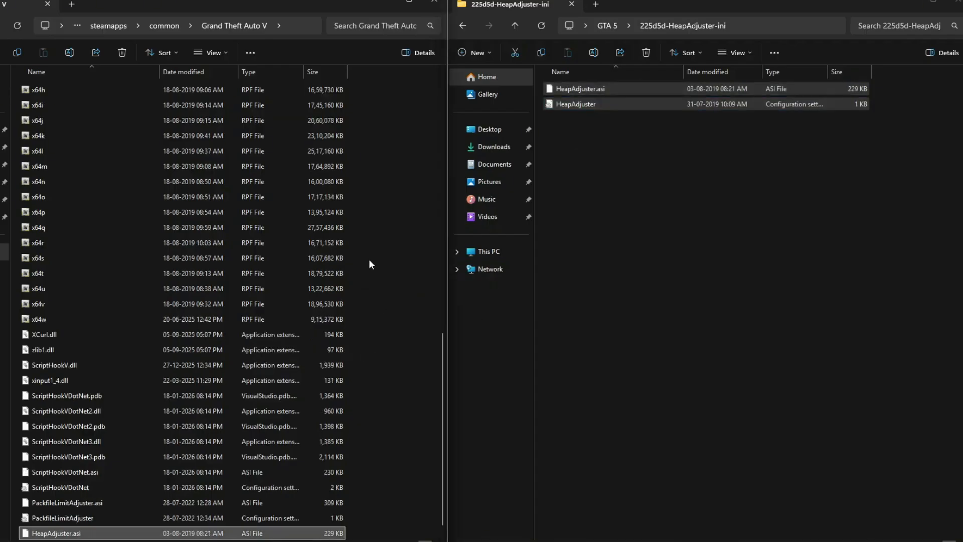
Copy NoBoundaryLimits.asi and the NoBoundaryLimits configuration file from 86fbd5-NoBoundaryLimits into the Grand Theft Auto V folder.
{"action": "left_click", "coordinate": [462, 26]}
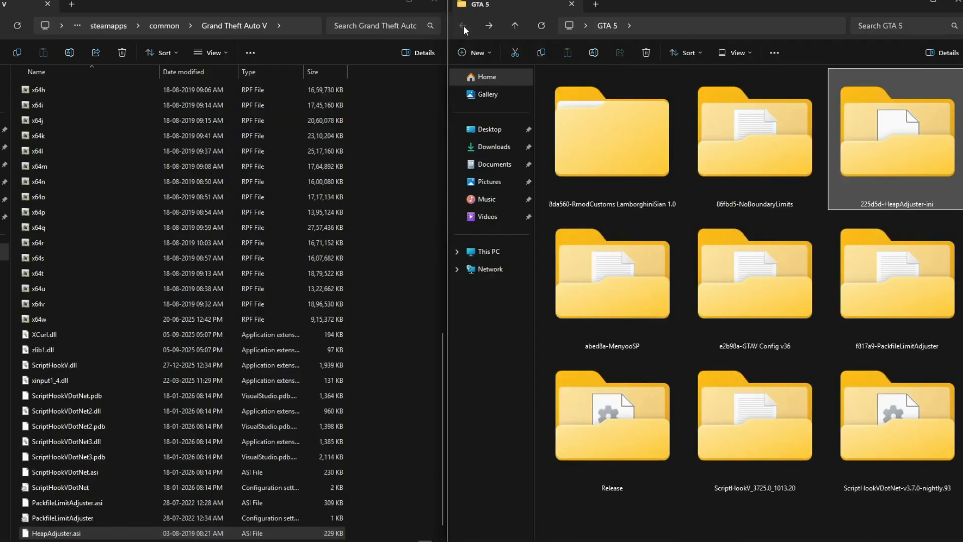
{"action": "double_click", "coordinate": [735, 155]}
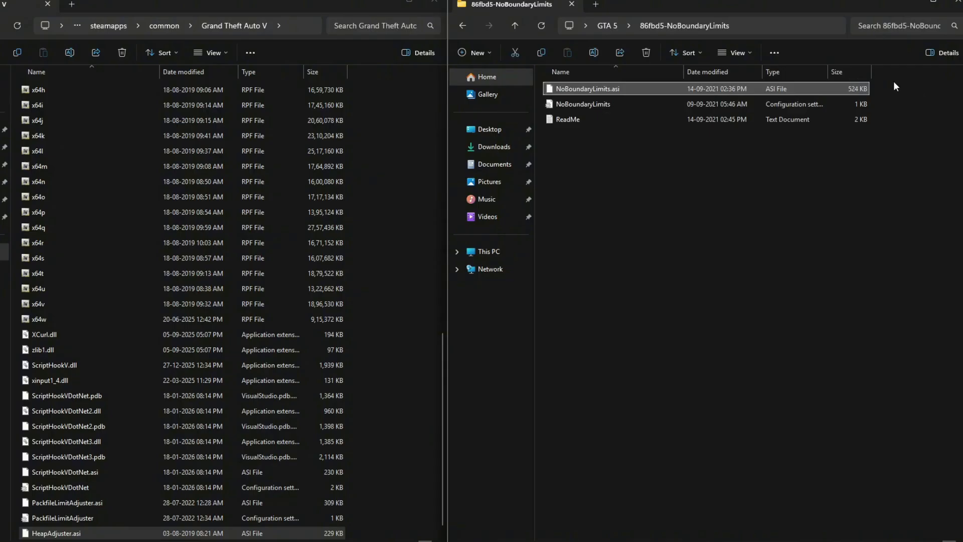
{"action": "left_click_drag", "start_coordinate": [895, 82], "coordinate": [740, 96]}
{"action": "left_click_drag", "start_coordinate": [564, 88], "coordinate": [384, 296]}
Copy the menyooStuff folder and Menyoo.asi from abed8a-MenyooSP into the Grand Theft Auto V folder.
{"action": "left_click", "coordinate": [462, 28]}
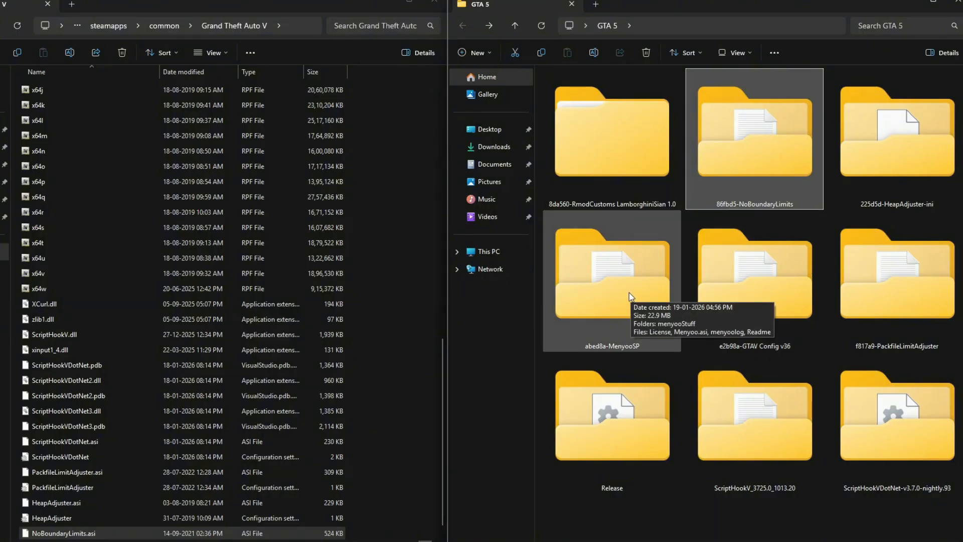
{"action": "double_click", "coordinate": [629, 292]}
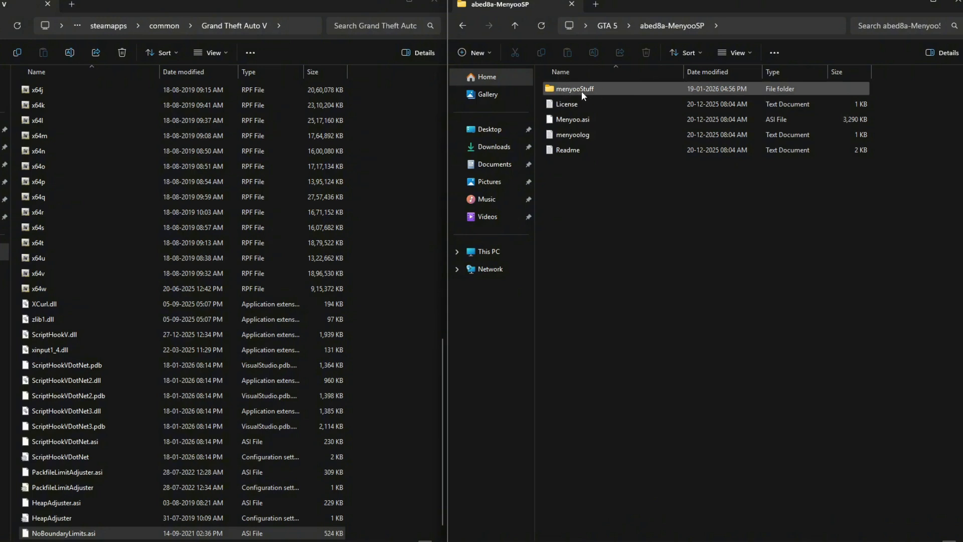
{"action": "left_click", "coordinate": [557, 91]}
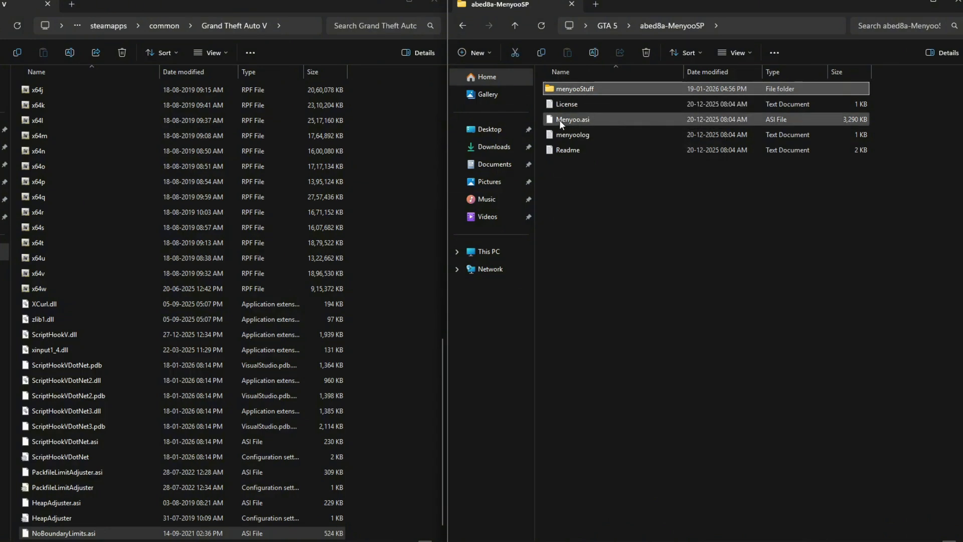
{"action": "left_click", "coordinate": [574, 120], "text": "ctrl"}
{"action": "left_click_drag", "start_coordinate": [570, 119], "coordinate": [431, 310]}
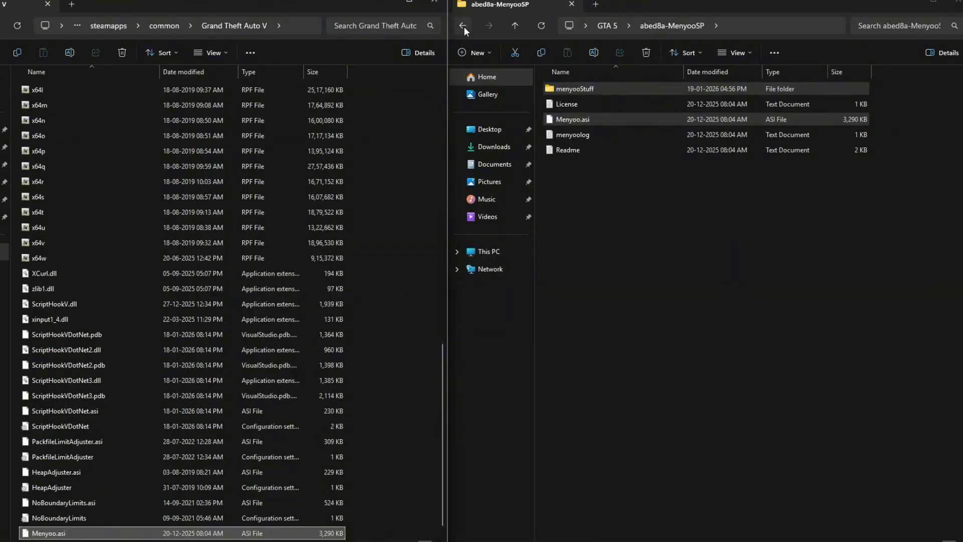
Open the Release mod folder and create a new folder named scripts in the Grand Theft Auto V folder.
{"action": "left_click", "coordinate": [463, 26]}
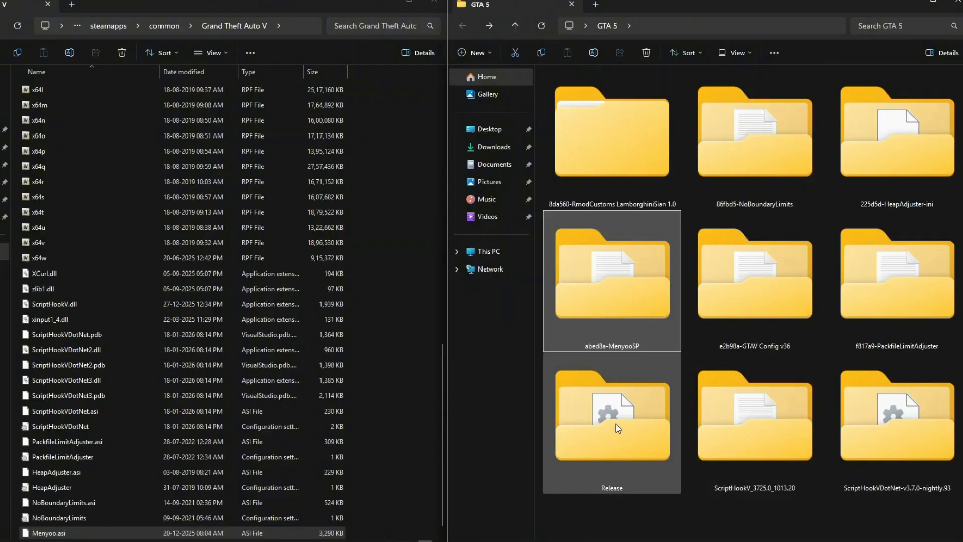
{"action": "double_click", "coordinate": [617, 426]}
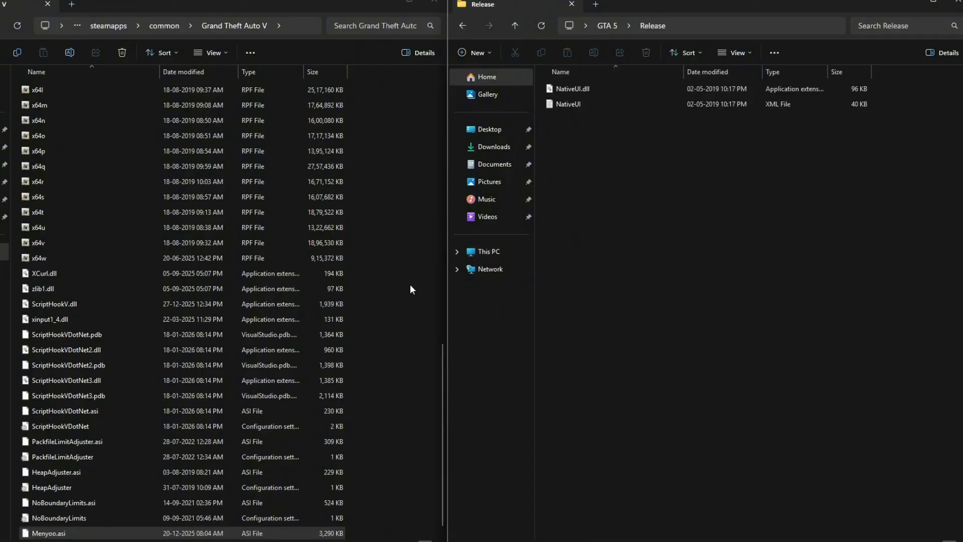
{"action": "scroll", "coordinate": [388, 177], "scroll_direction": "up", "scroll_amount": 15}
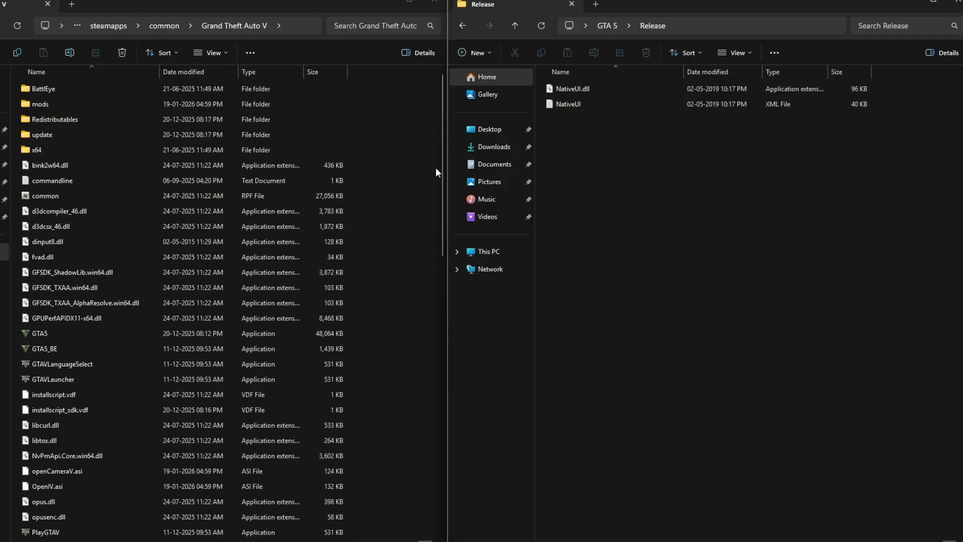
{"action": "right_click", "coordinate": [388, 224]}
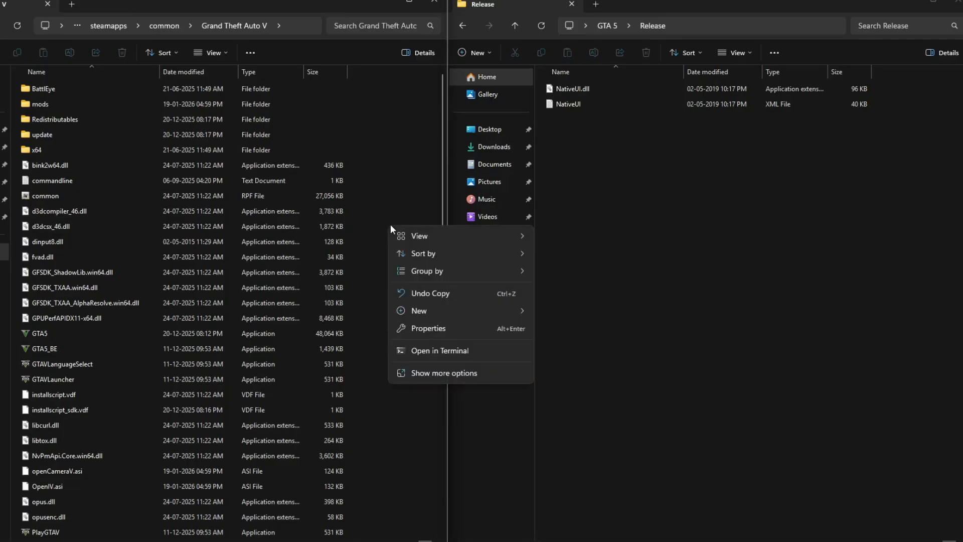
{"action": "mouse_move", "coordinate": [469, 311]}
{"action": "left_click", "coordinate": [563, 312]}
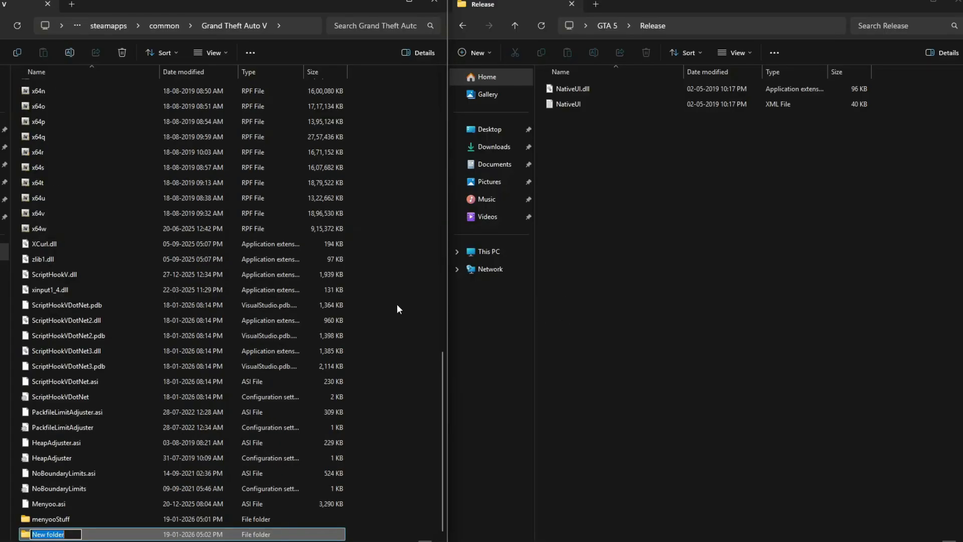
{"action": "type", "text": "scripts"}
{"action": "key", "text": "Return"}
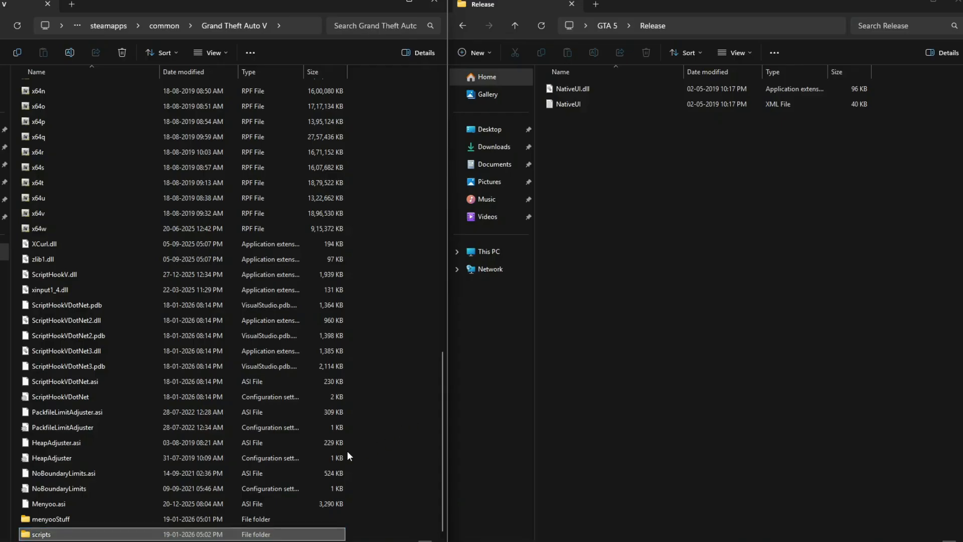
Copy NativeUI.dll and the NativeUI XML file from Release into both the scripts folder and the main Grand Theft Auto V folder.
{"action": "double_click", "coordinate": [70, 535]}
{"action": "left_click_drag", "start_coordinate": [761, 242], "coordinate": [307, 305]}
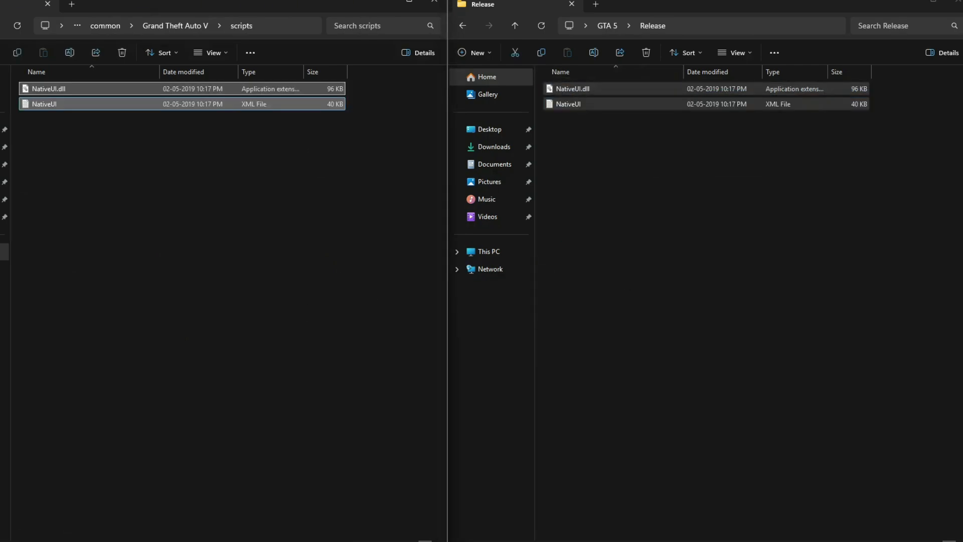
{"action": "key", "text": "alt+Up"}
{"action": "left_click_drag", "start_coordinate": [581, 90], "coordinate": [420, 316]}
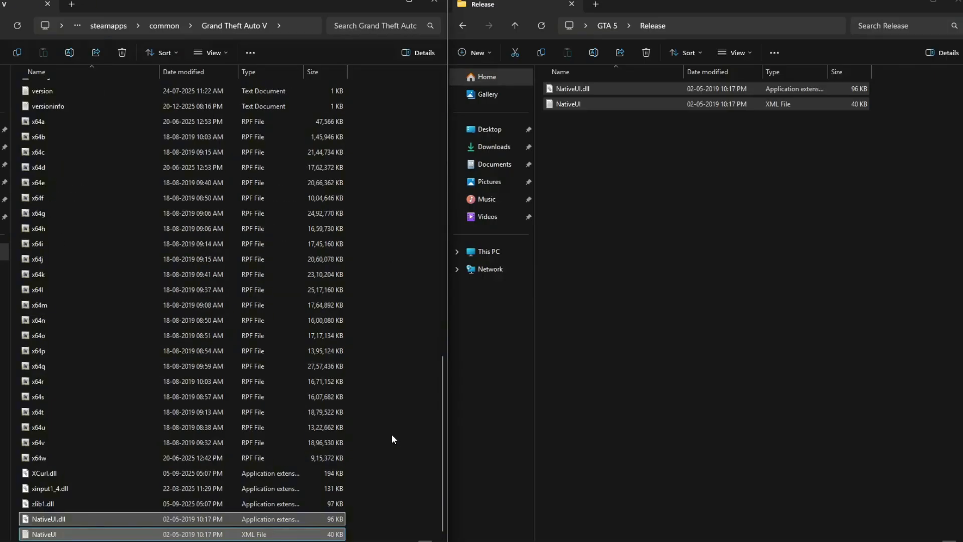
Copy the update and update2 RPF files from the update folder of Grand Theft Auto V to the clipboard.
{"action": "scroll", "coordinate": [391, 434], "scroll_direction": "up", "scroll_amount": 15}
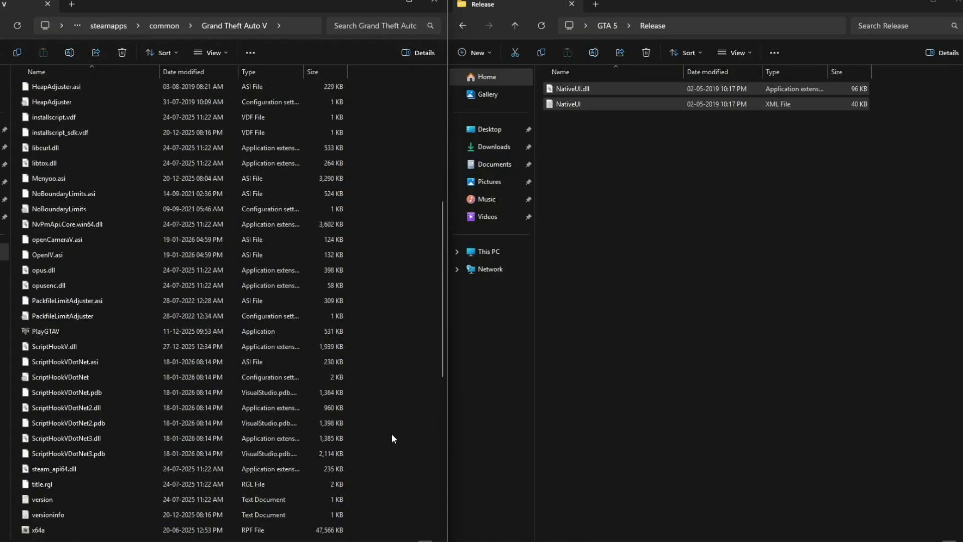
{"action": "left_click", "coordinate": [461, 25]}
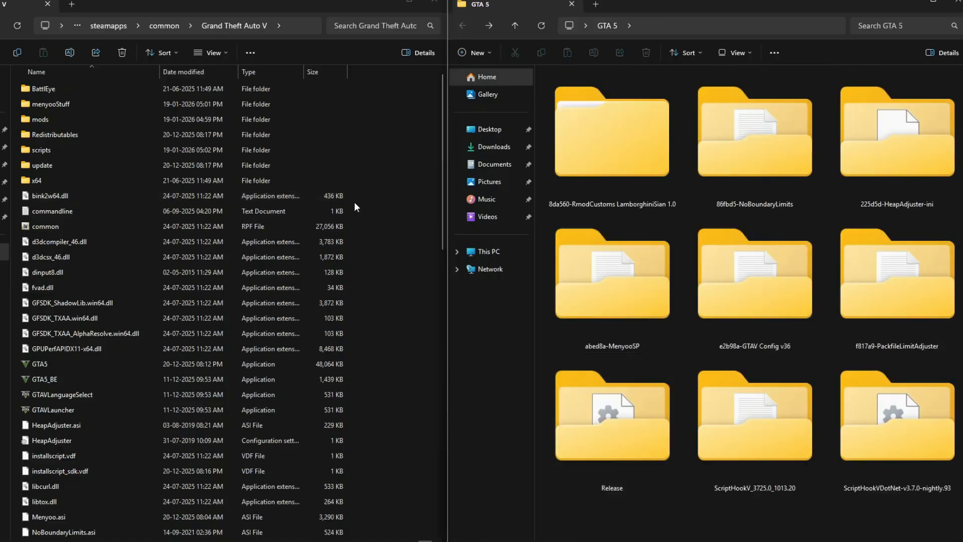
{"action": "double_click", "coordinate": [47, 168]}
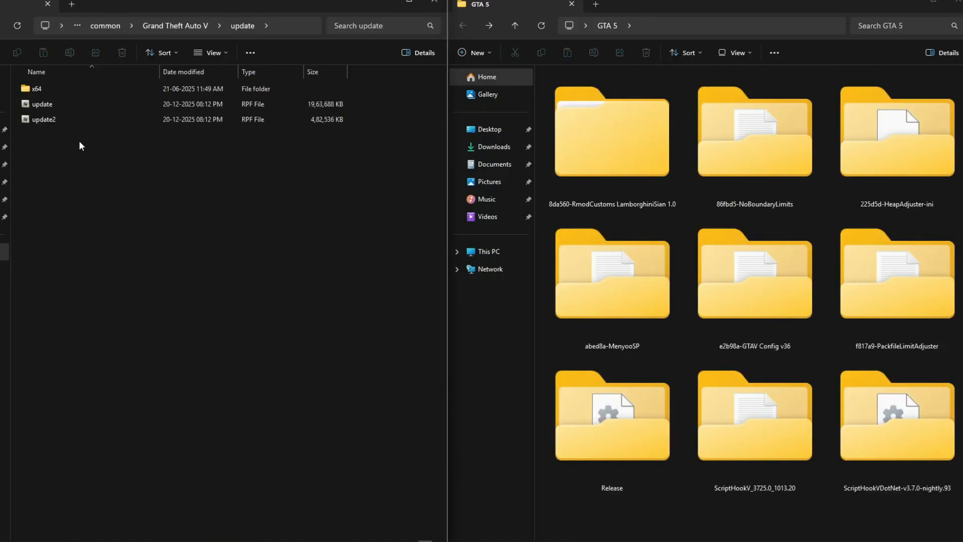
{"action": "left_click_drag", "start_coordinate": [154, 208], "coordinate": [29, 99]}
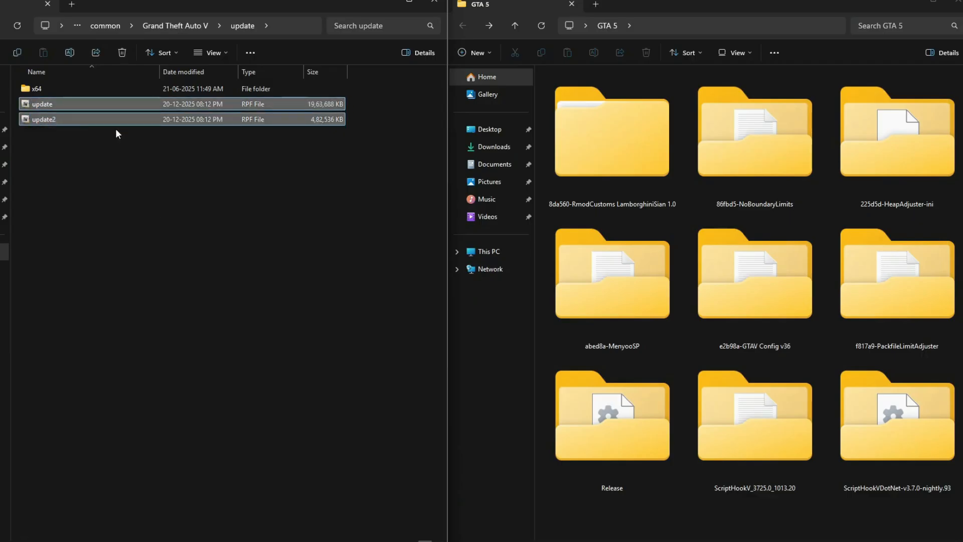
{"action": "left_click", "coordinate": [59, 145]}
{"action": "left_click_drag", "start_coordinate": [94, 217], "coordinate": [32, 100]}
{"action": "right_click", "coordinate": [32, 101]}
{"action": "left_click", "coordinate": [94, 113]}
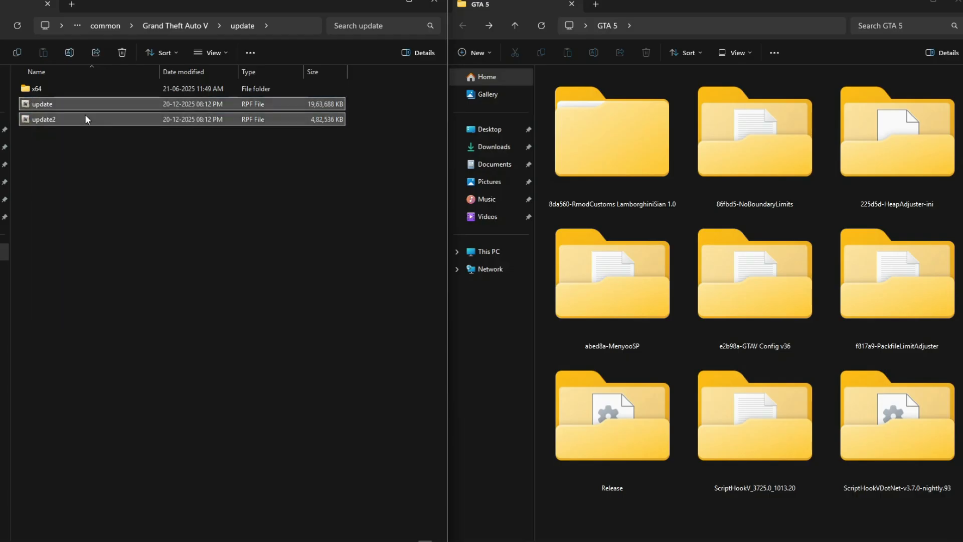
Create a new folder named update inside the mods folder of Grand Theft Auto V.
{"action": "key", "text": "alt+Up"}
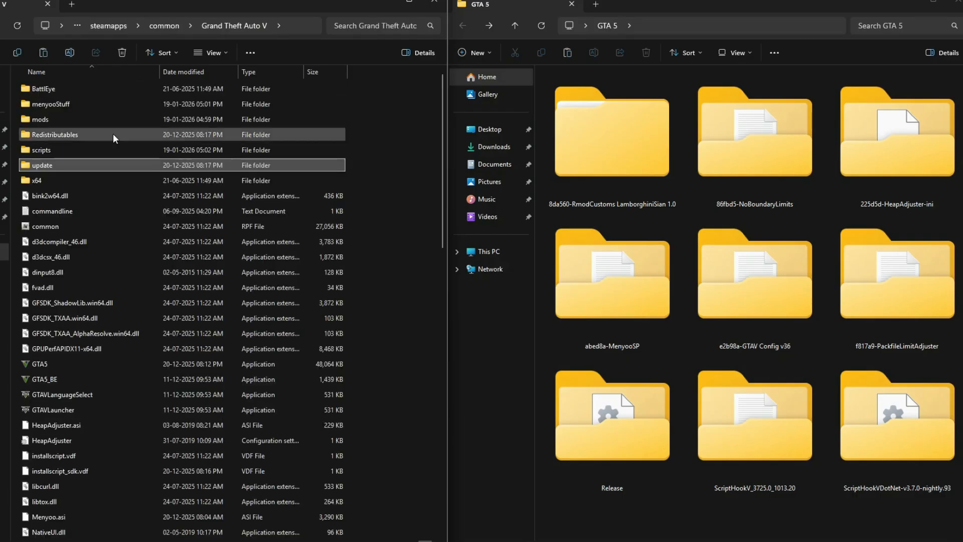
{"action": "double_click", "coordinate": [46, 119]}
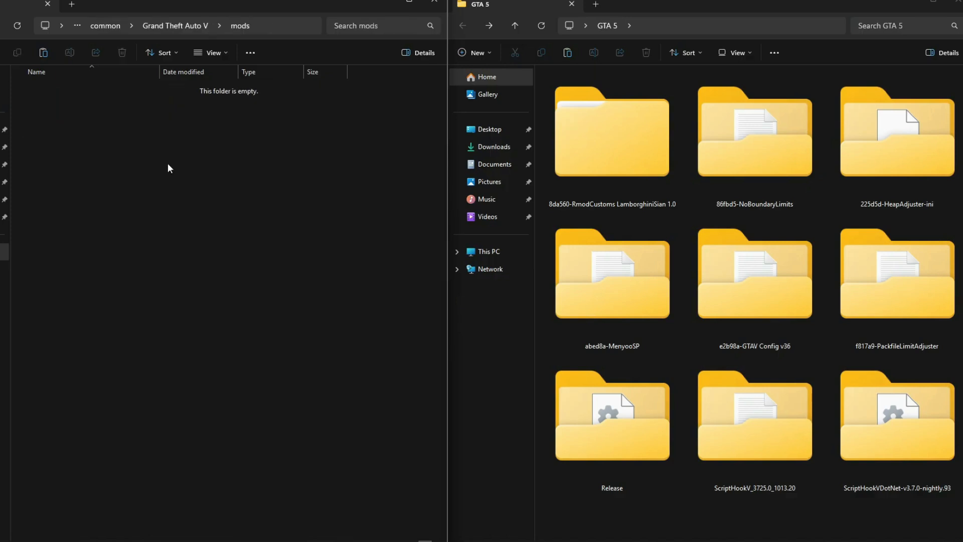
{"action": "right_click", "coordinate": [90, 194]}
{"action": "mouse_move", "coordinate": [211, 309]}
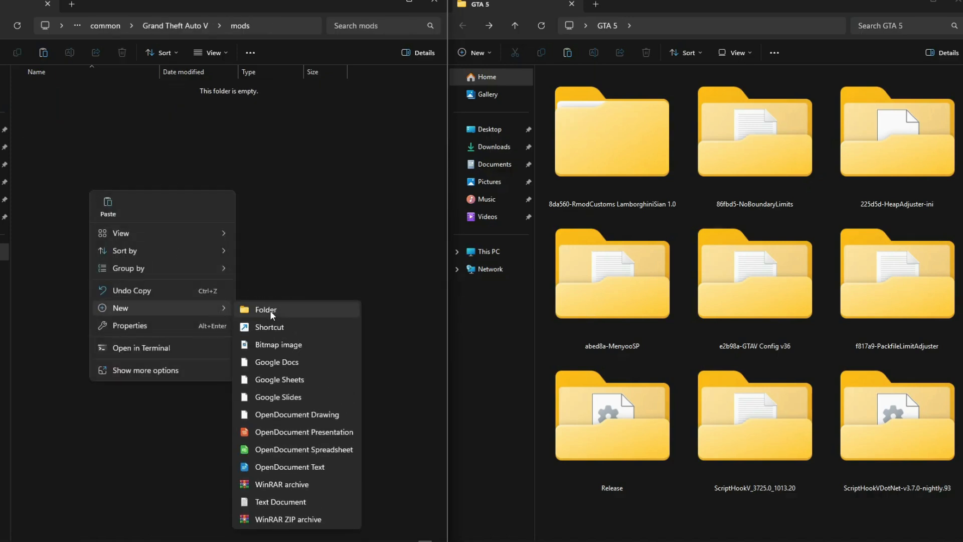
{"action": "left_click", "coordinate": [269, 310]}
{"action": "type", "text": "update"}
{"action": "key", "text": "Return"}
Paste the copied update and update2 RPF files into the new update folder and return to the Grand Theft Auto V folder.
{"action": "double_click", "coordinate": [64, 86]}
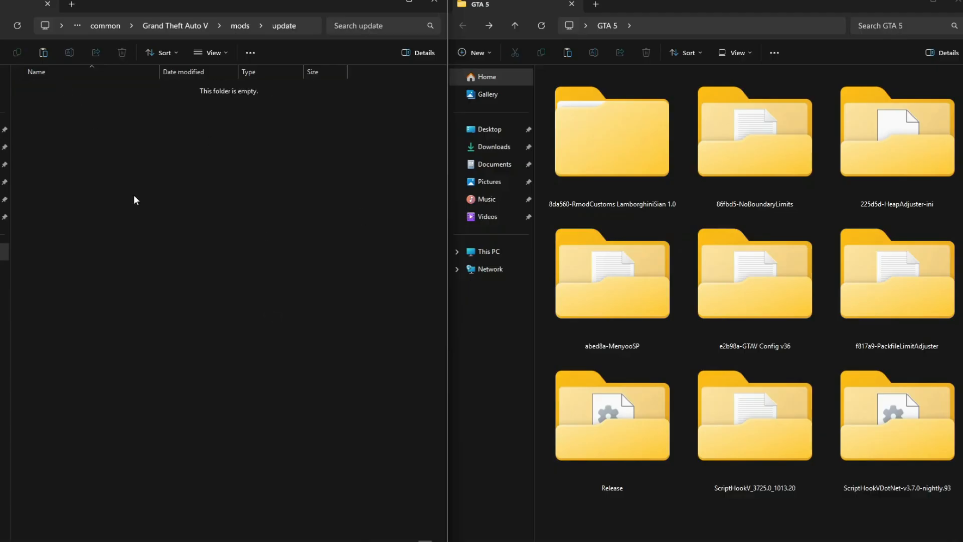
{"action": "right_click", "coordinate": [86, 171]}
{"action": "left_click", "coordinate": [110, 193]}
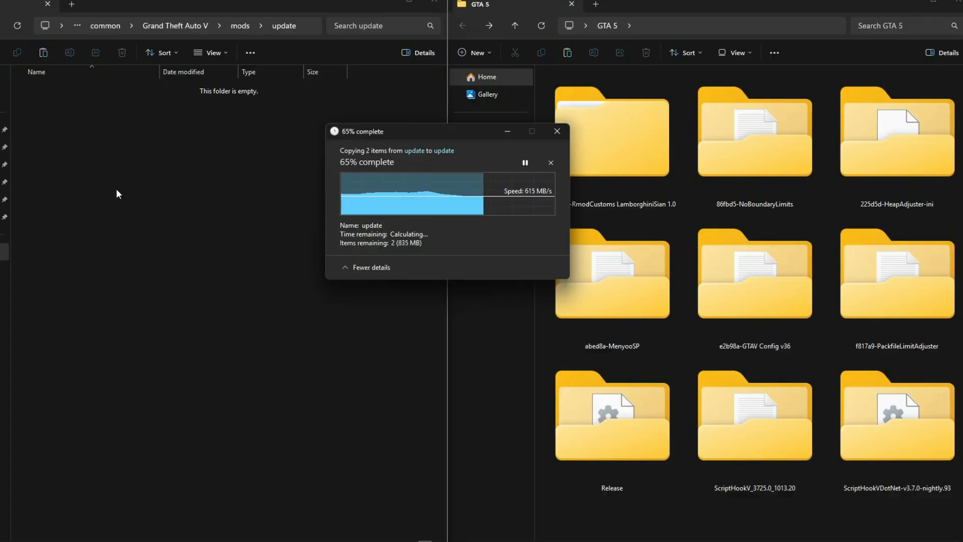
{"action": "left_click_drag", "start_coordinate": [188, 200], "coordinate": [47, 89]}
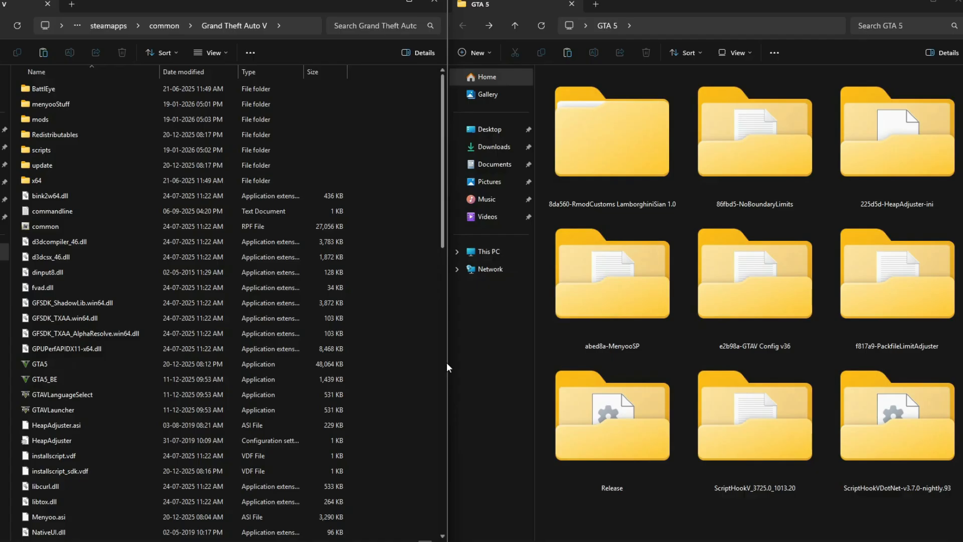
Switch to OpenIV beside the GTA 5 mods window and enable edit mode, accepting automatic saving of changes.
{"action": "left_click", "coordinate": [772, 307]}
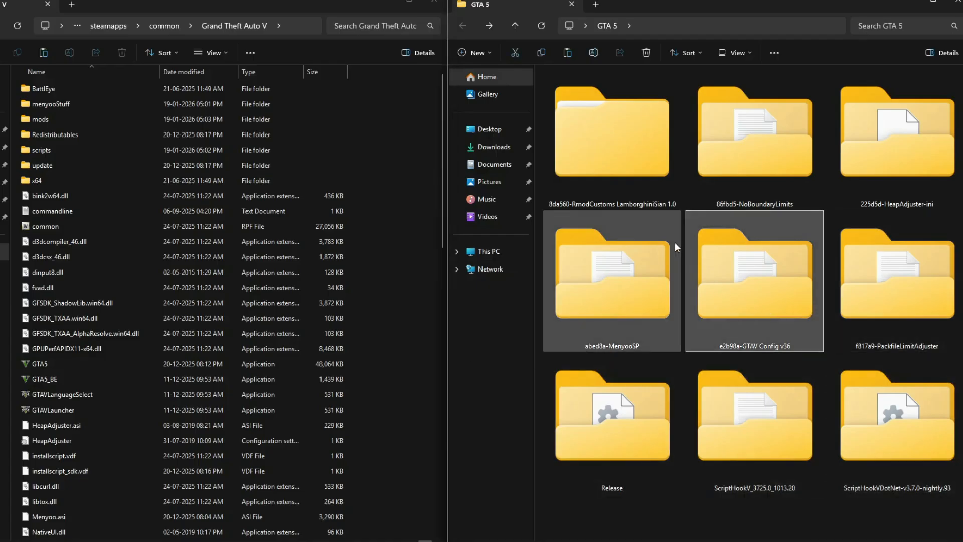
{"action": "left_click", "coordinate": [632, 176]}
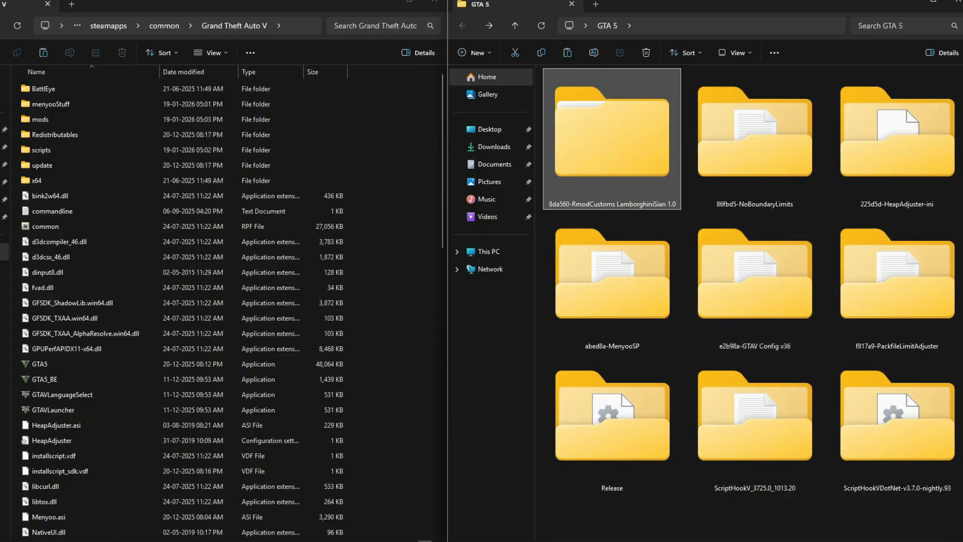
{"action": "left_click", "coordinate": [531, 540]}
{"action": "left_click_drag", "start_coordinate": [591, 98], "coordinate": [1, 281]}
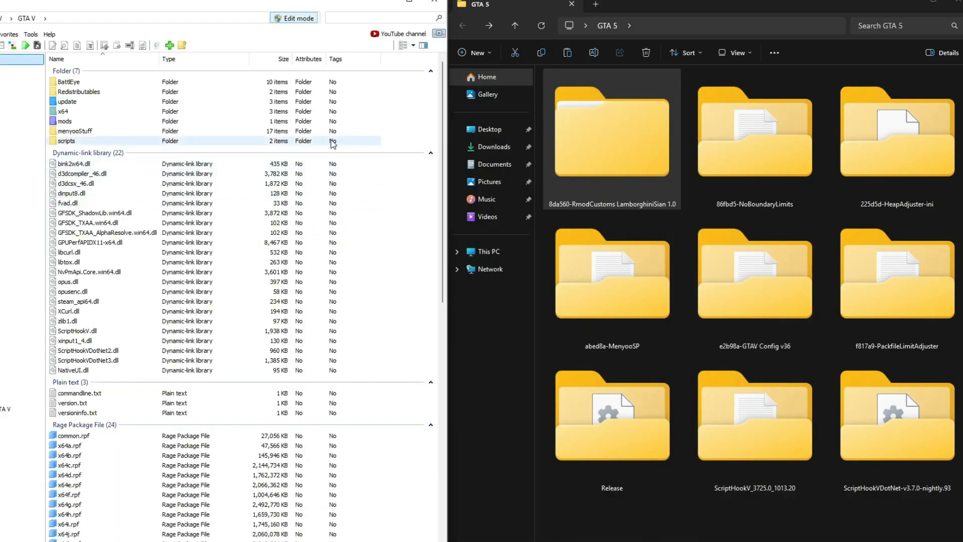
{"action": "left_click", "coordinate": [297, 19]}
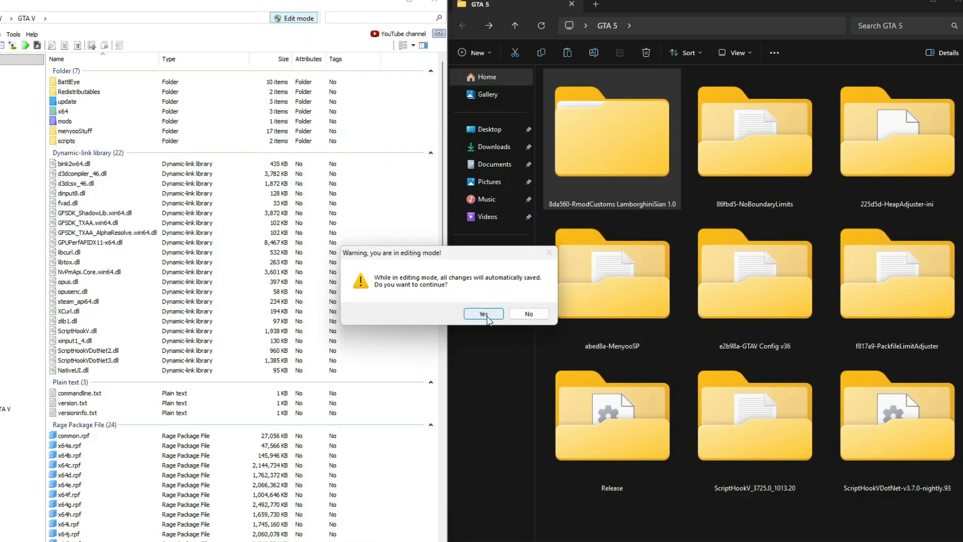
{"action": "left_click", "coordinate": [485, 315]}
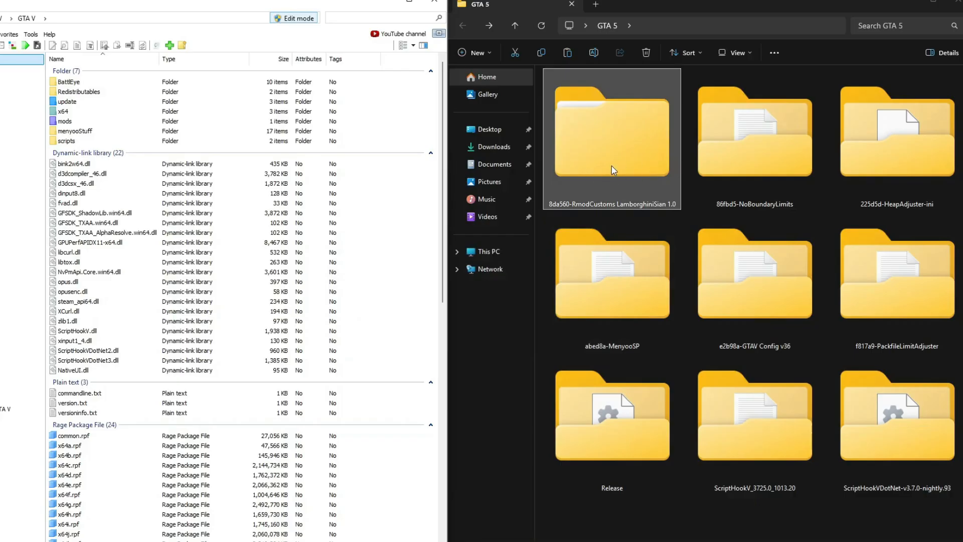
Load Rmod_Customs_LamborghiniSian.oiv from the OIV Installation folder of 8da560-RmodCustoms LamborghiniSian 1.0 into the OpenIV package installer.
{"action": "double_click", "coordinate": [588, 159]}
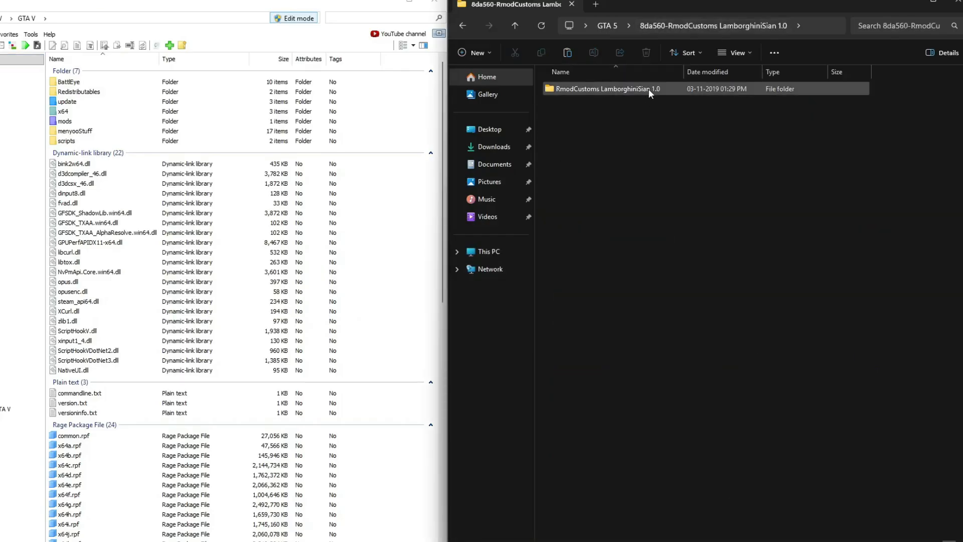
{"action": "double_click", "coordinate": [613, 88]}
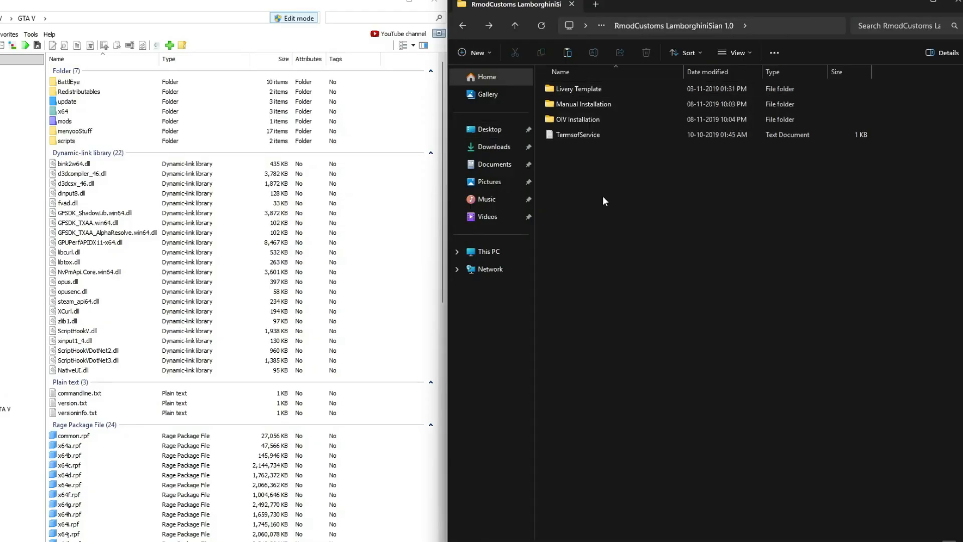
{"action": "left_click", "coordinate": [579, 104]}
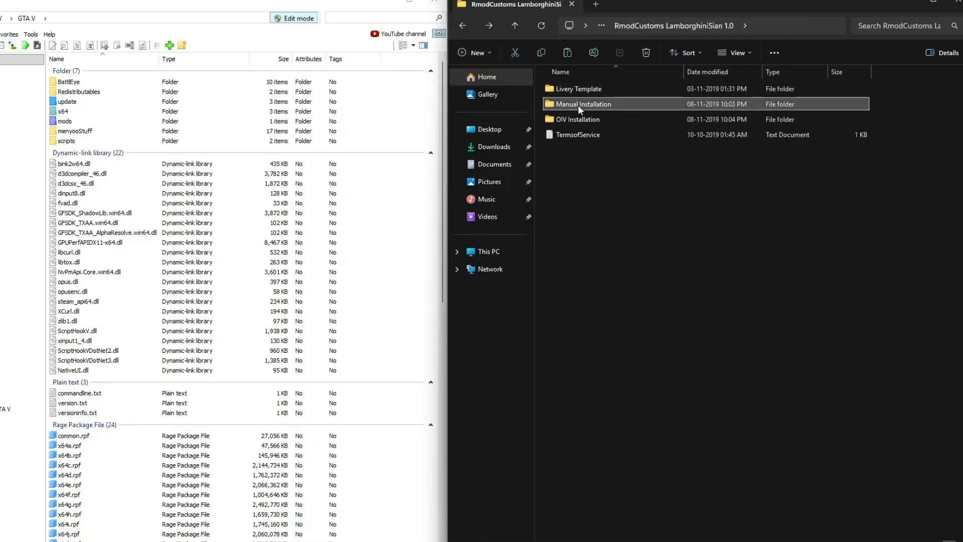
{"action": "left_click", "coordinate": [591, 120]}
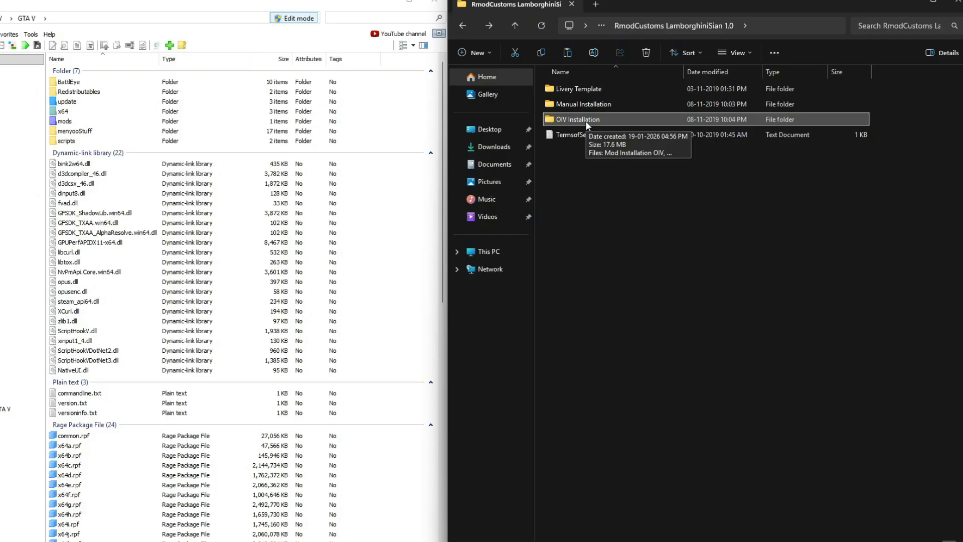
{"action": "double_click", "coordinate": [586, 121]}
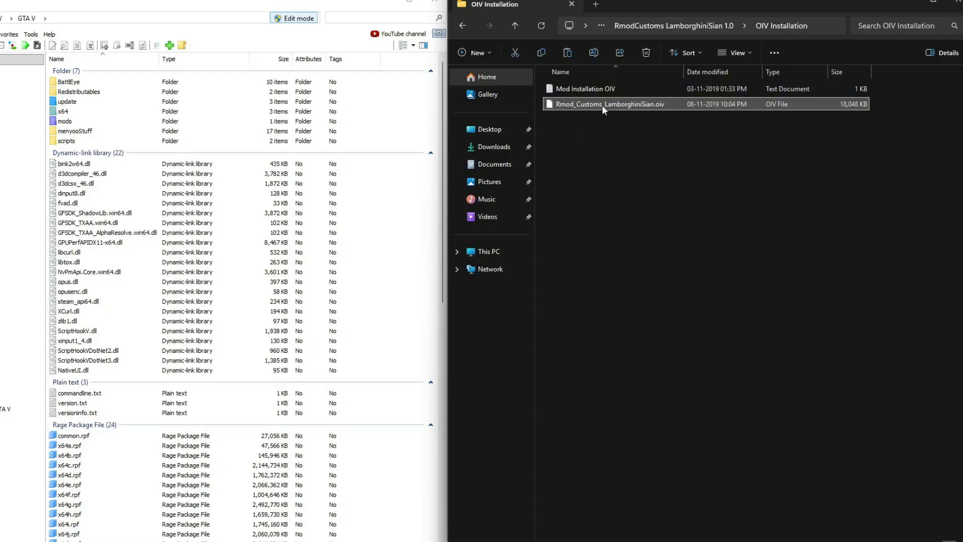
{"action": "left_click_drag", "start_coordinate": [592, 103], "coordinate": [342, 243]}
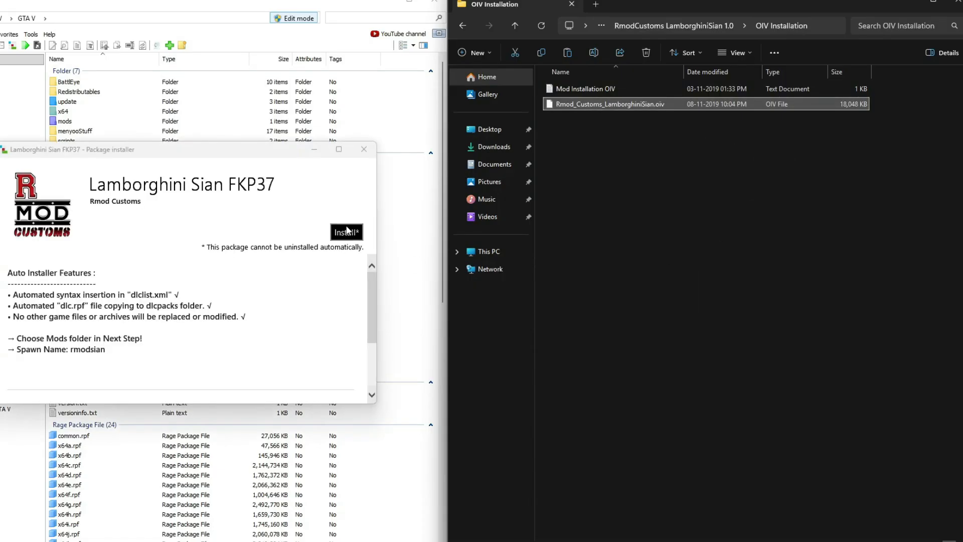
Install the Lamborghini Sian FKP37 package into the "mods" folder and close the package installer.
{"action": "left_click", "coordinate": [346, 231]}
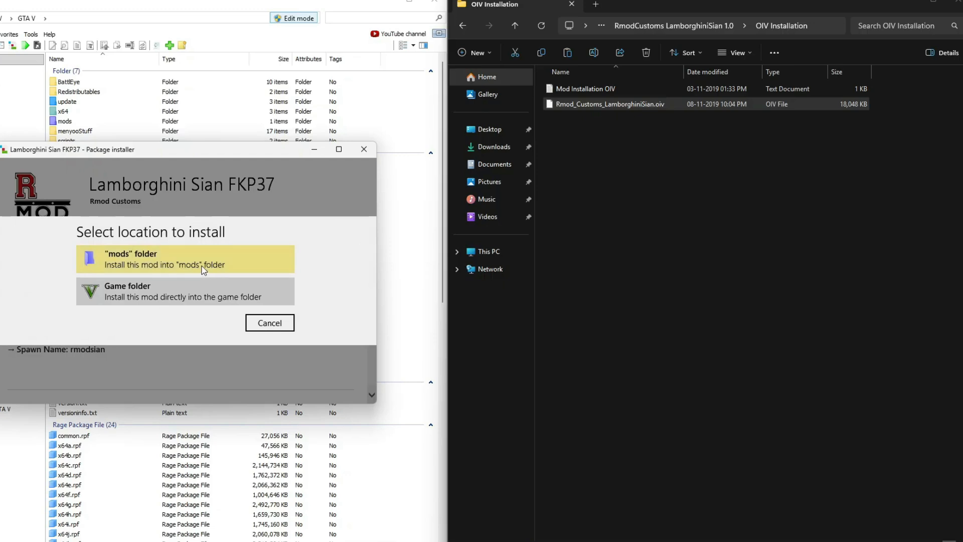
{"action": "left_click", "coordinate": [170, 263]}
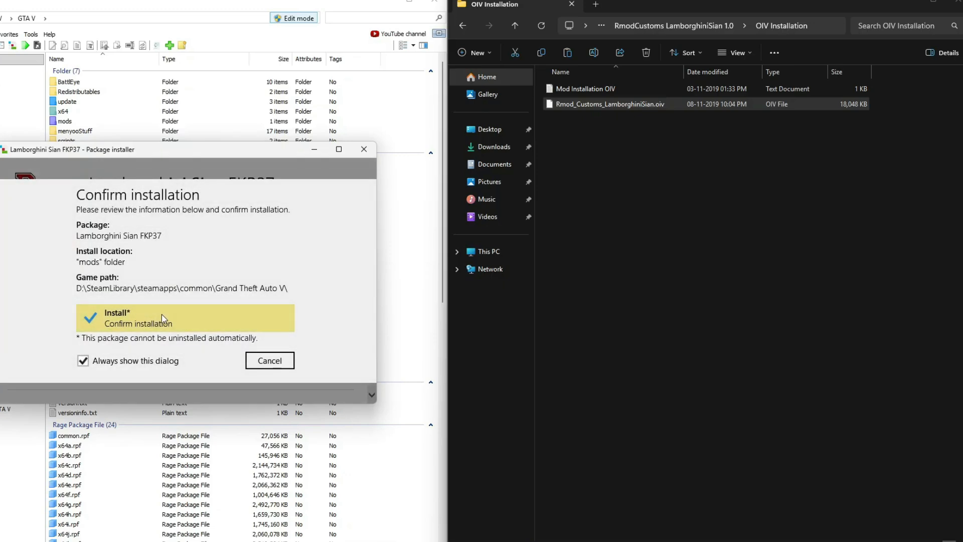
{"action": "left_click", "coordinate": [147, 324]}
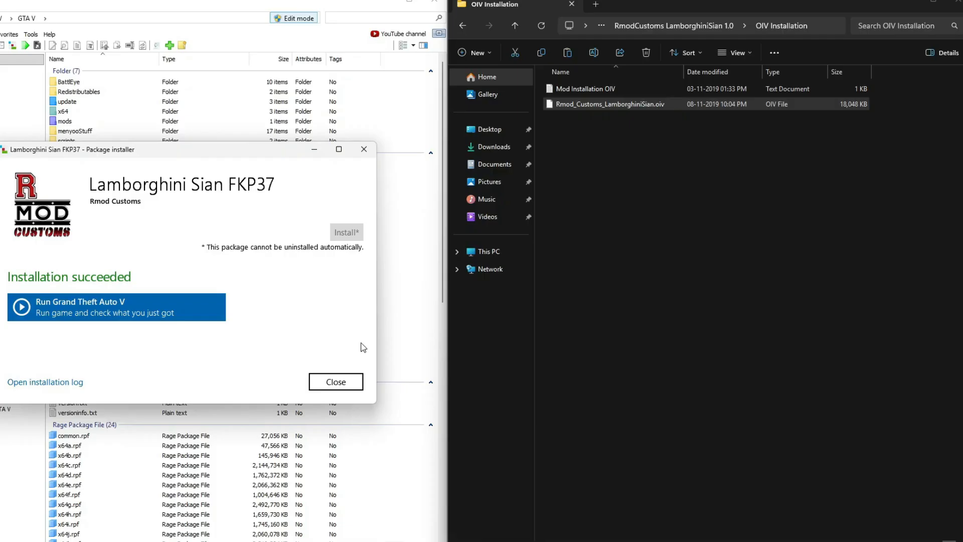
{"action": "left_click", "coordinate": [337, 388]}
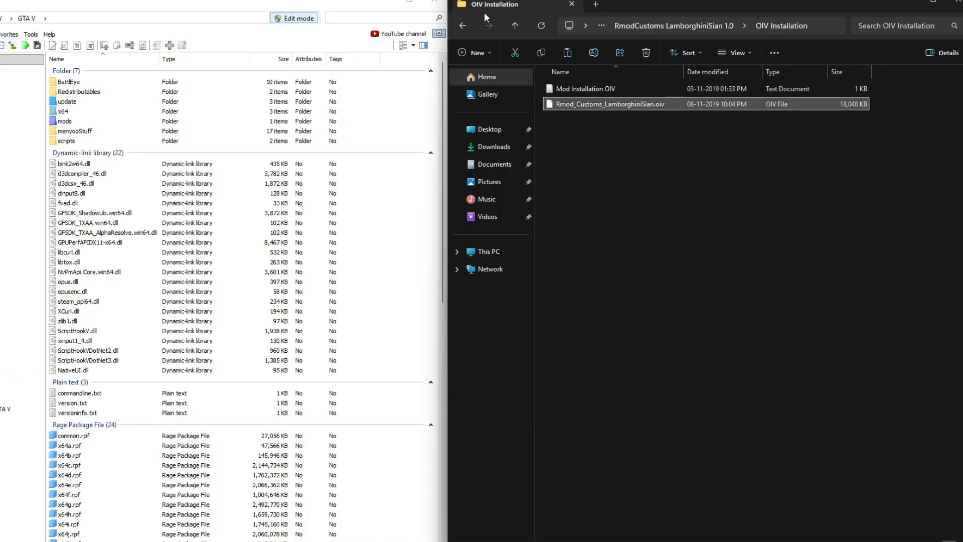
Return to the GTA 5 downloads folder and open the e2b98a-GTAV Config v36 folder.
{"action": "left_click", "coordinate": [461, 26]}
{"action": "left_click", "coordinate": [461, 26]}
{"action": "left_click", "coordinate": [461, 26]}
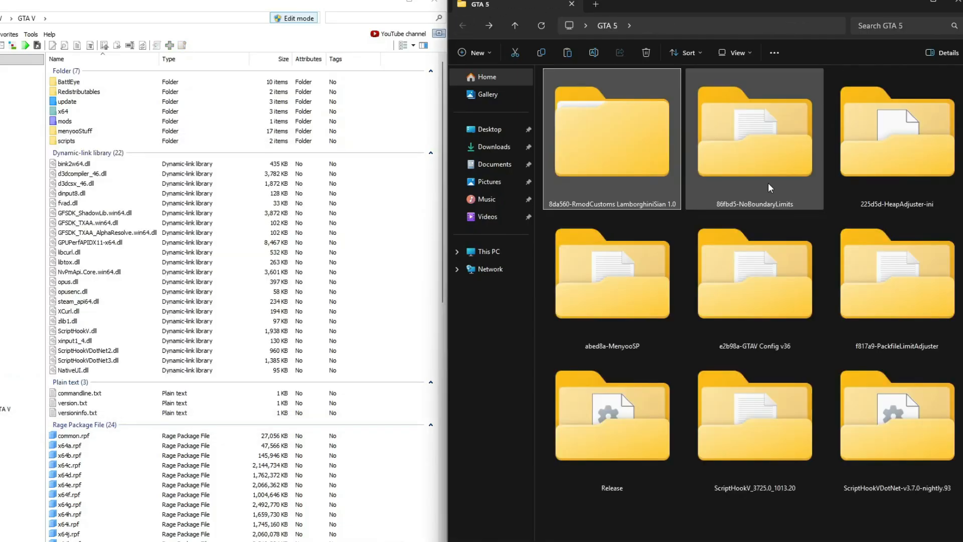
{"action": "double_click", "coordinate": [776, 308]}
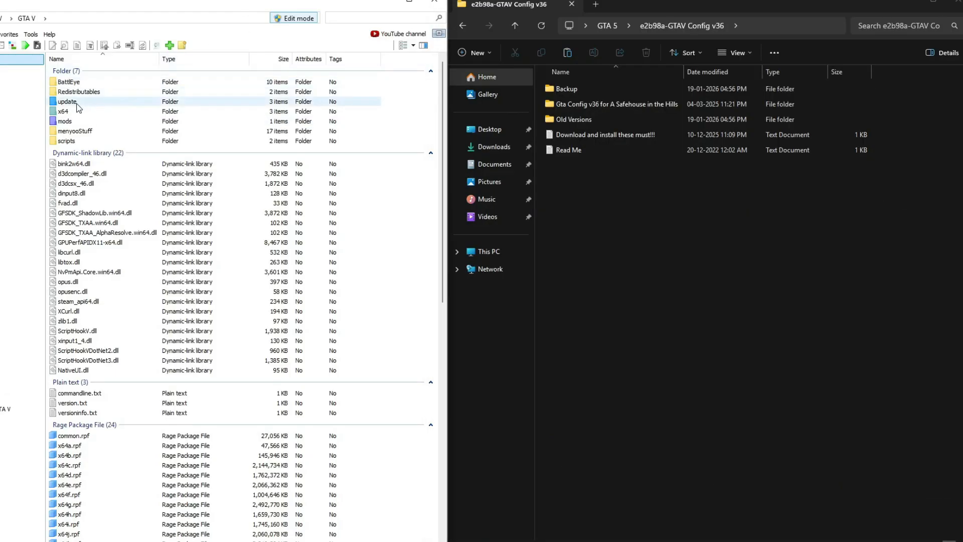
Check the dlcpacks folder under mods, update, x64 in OpenIV for the installed Lamborghini add-on.
{"action": "double_click", "coordinate": [76, 122]}
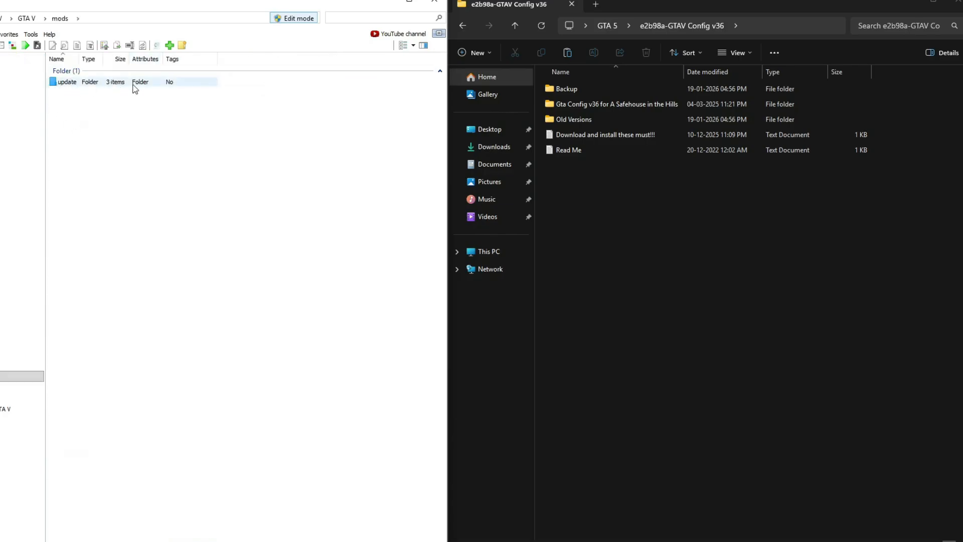
{"action": "double_click", "coordinate": [74, 84]}
{"action": "left_click_drag", "start_coordinate": [223, 219], "coordinate": [107, 232]}
{"action": "left_click", "coordinate": [70, 85]}
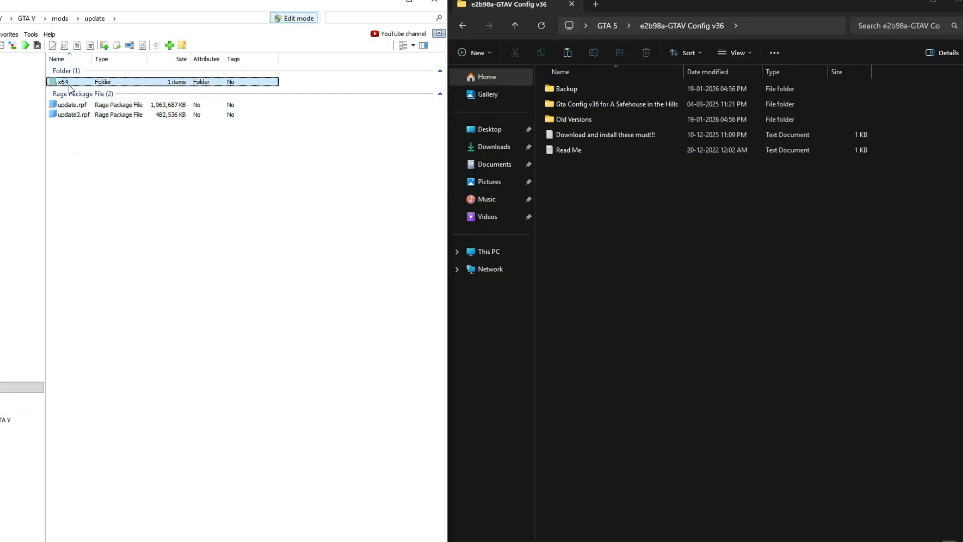
{"action": "double_click", "coordinate": [70, 86]}
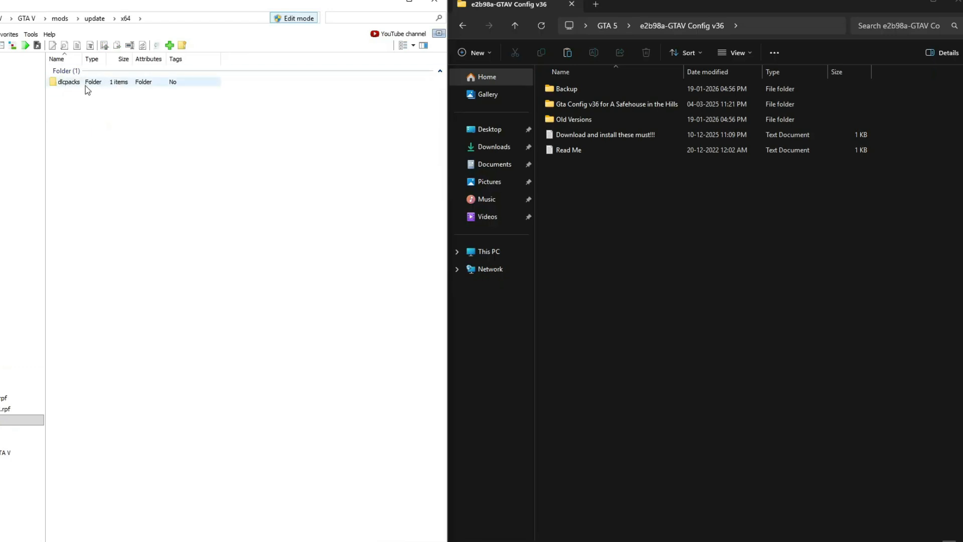
{"action": "double_click", "coordinate": [81, 85]}
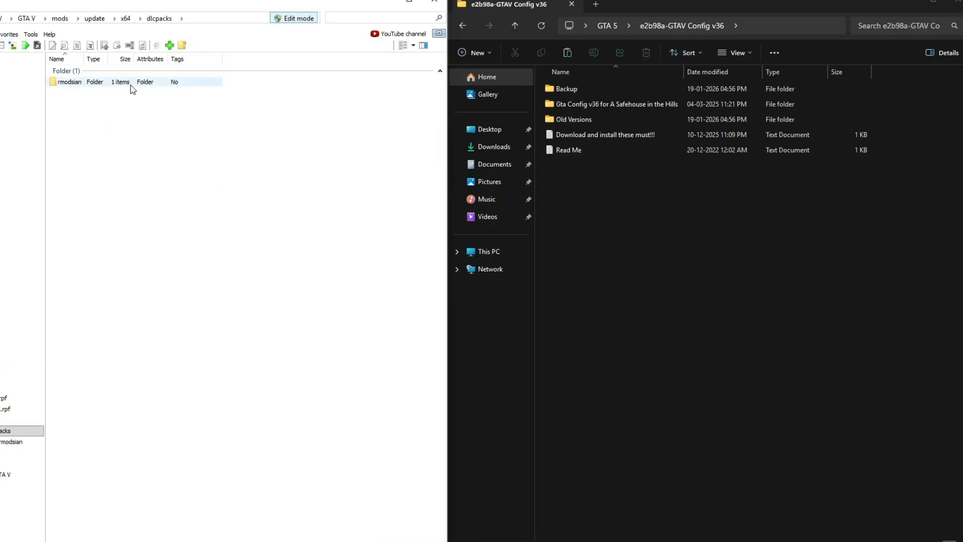
{"action": "left_click", "coordinate": [72, 83]}
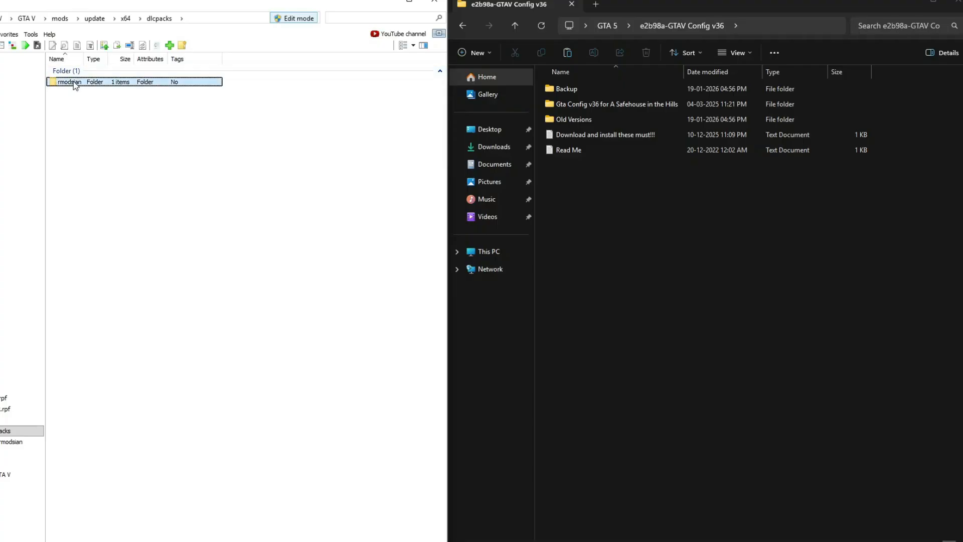
{"action": "left_click", "coordinate": [119, 104]}
Return OpenIV to the GTA V root folder and look through the v36 and Old Versions folders of the downloaded game config.
{"action": "left_click", "coordinate": [26, 19]}
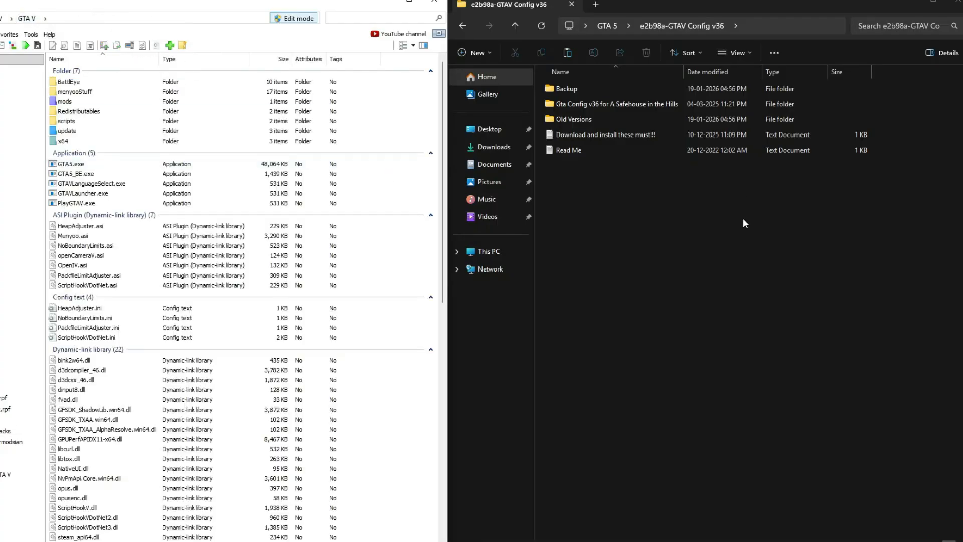
{"action": "double_click", "coordinate": [617, 104]}
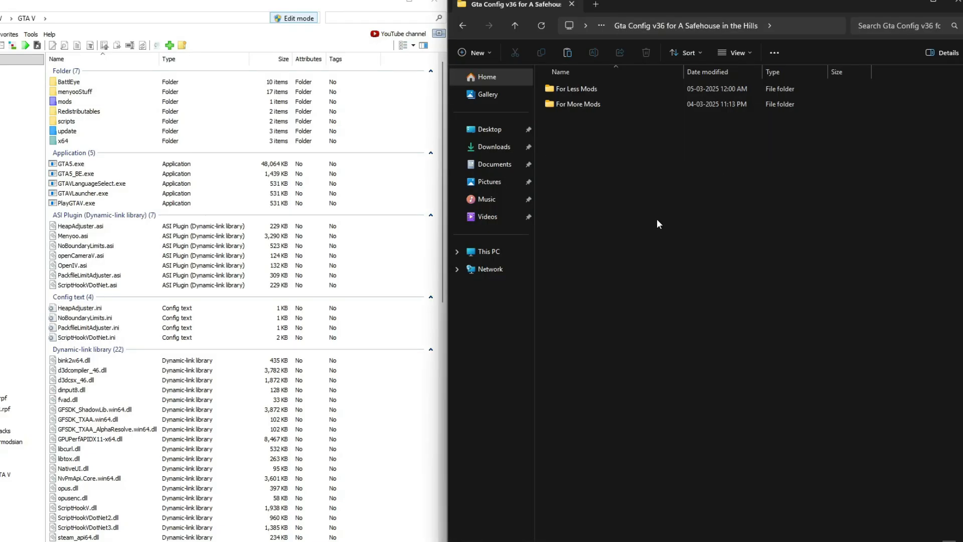
{"action": "left_click", "coordinate": [465, 29]}
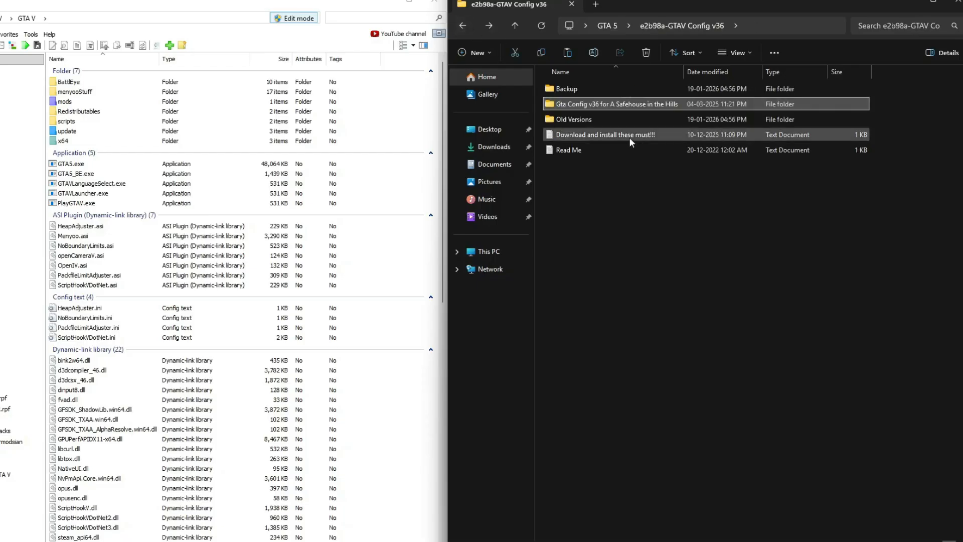
{"action": "double_click", "coordinate": [603, 104]}
{"action": "left_click", "coordinate": [467, 23]}
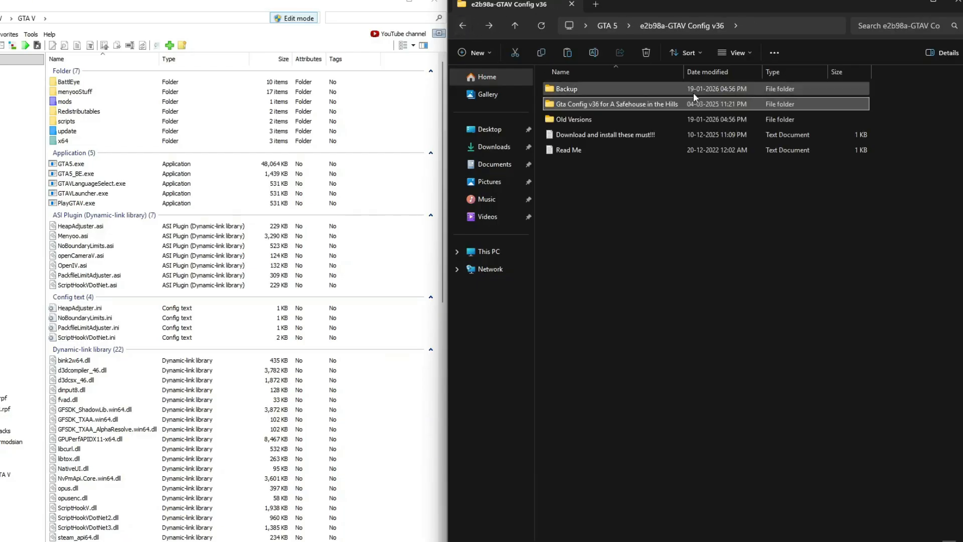
{"action": "double_click", "coordinate": [579, 119]}
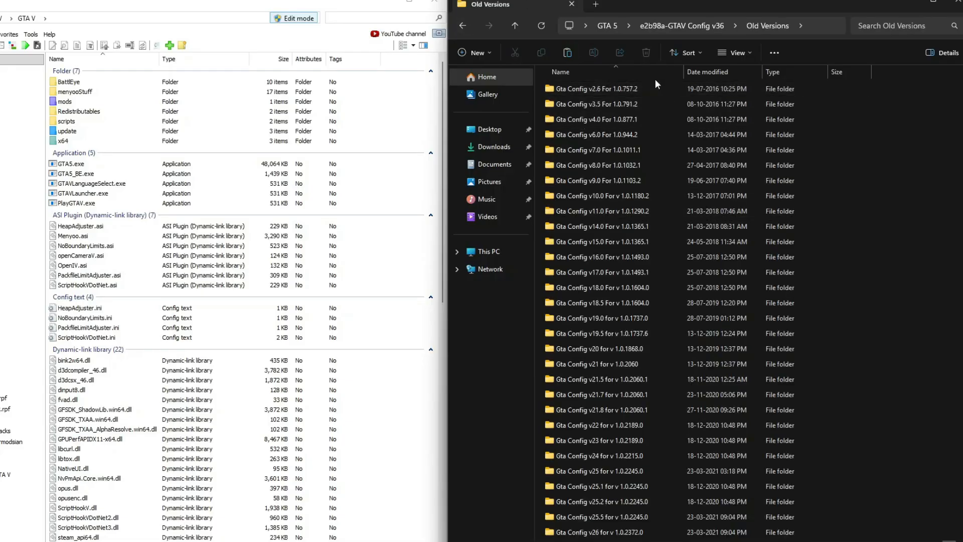
{"action": "scroll", "coordinate": [650, 188], "scroll_direction": "down", "scroll_amount": 5}
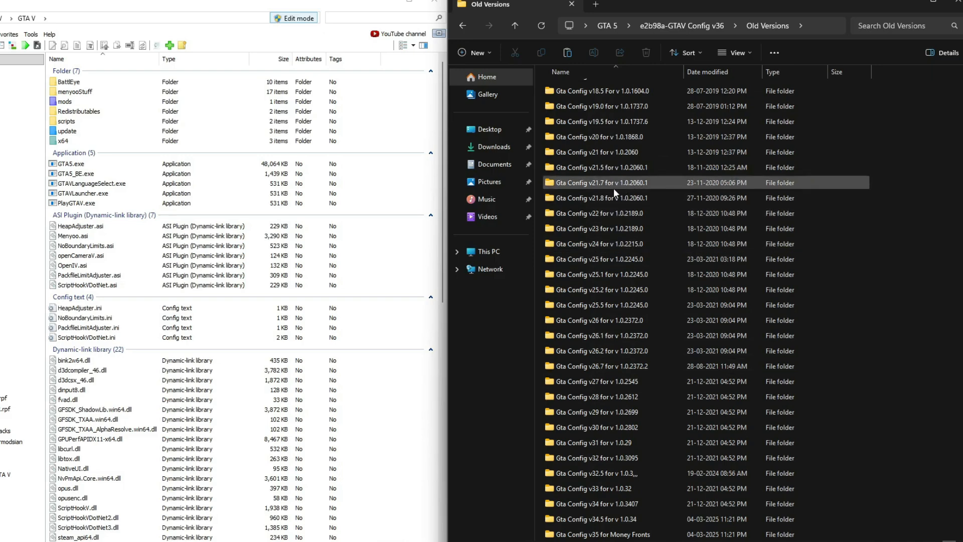
{"action": "left_click", "coordinate": [461, 25]}
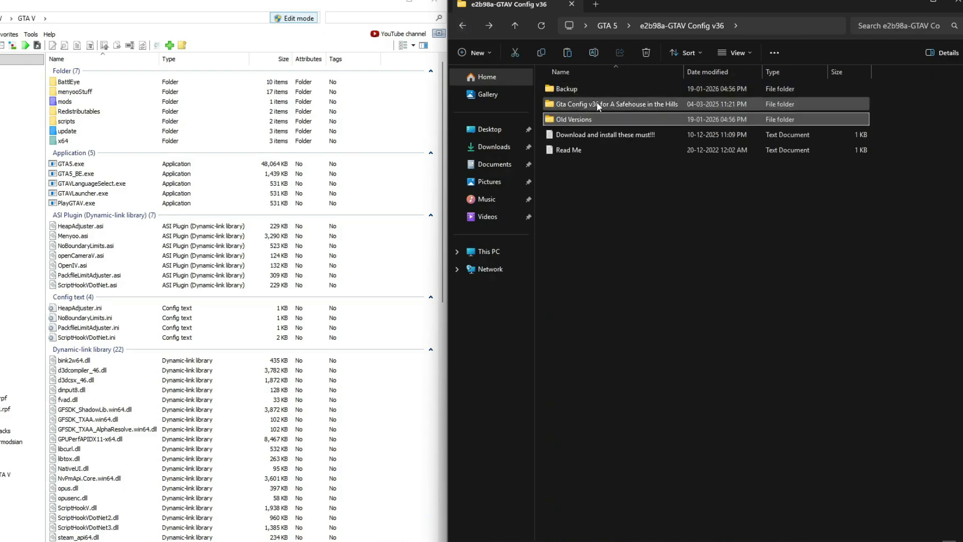
Open the Stock Traffic (Means Gta base) folder under For More Mods in the v36 config and select its gameconfig file.
{"action": "double_click", "coordinate": [587, 104]}
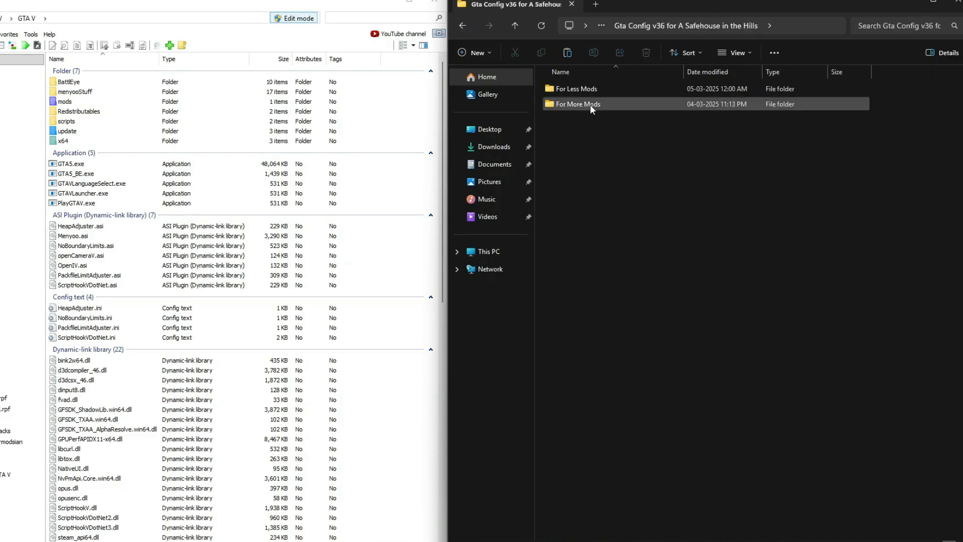
{"action": "left_click_drag", "start_coordinate": [602, 121], "coordinate": [590, 85]}
{"action": "left_click", "coordinate": [588, 115]}
{"action": "double_click", "coordinate": [589, 105]}
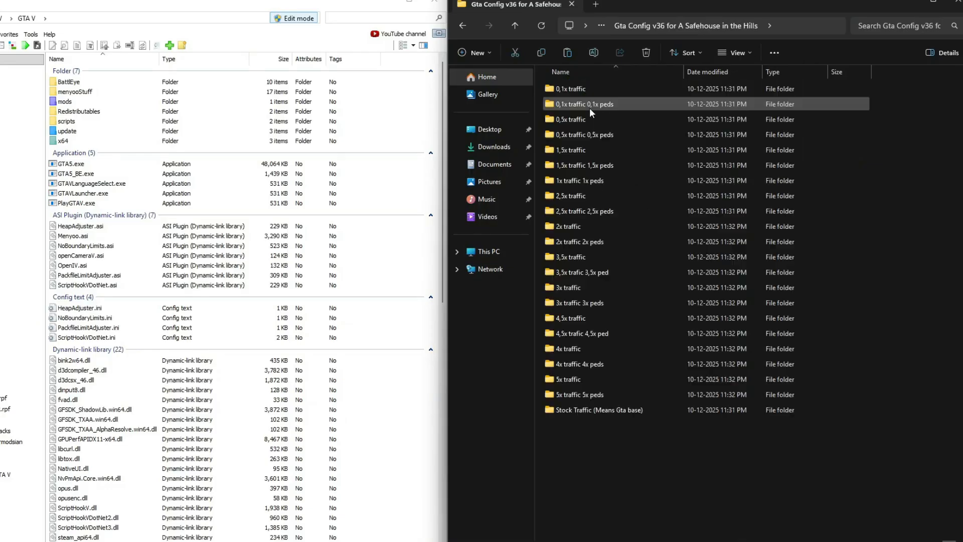
{"action": "double_click", "coordinate": [586, 410]}
{"action": "left_click_drag", "start_coordinate": [716, 333], "coordinate": [568, 85]}
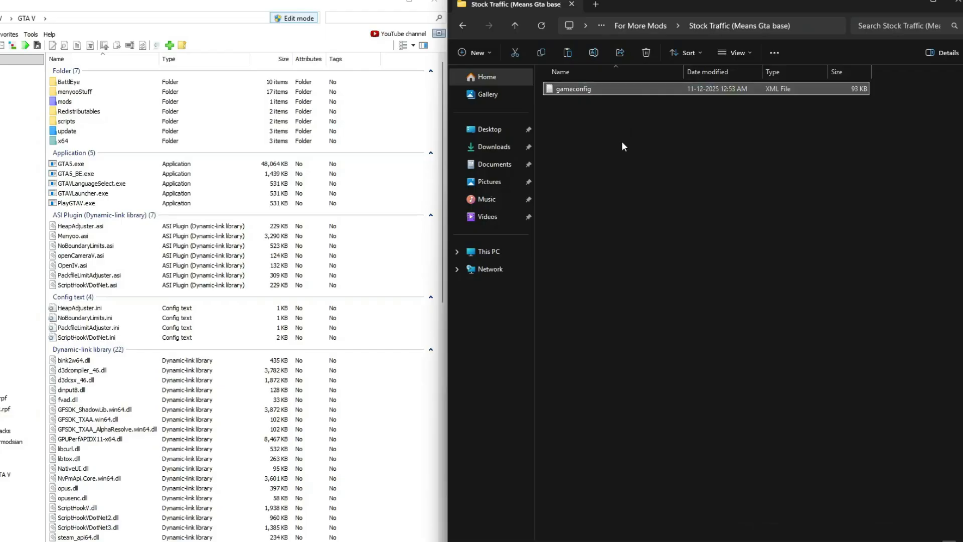
In OpenIV, open the data folder inside mods, update, update.rpf, common.
{"action": "left_click", "coordinate": [244, 7]}
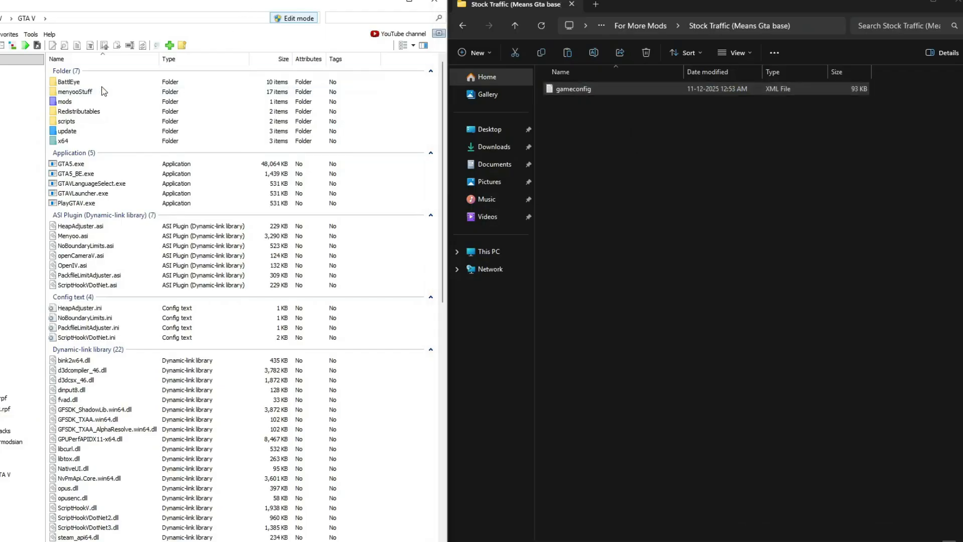
{"action": "double_click", "coordinate": [73, 103]}
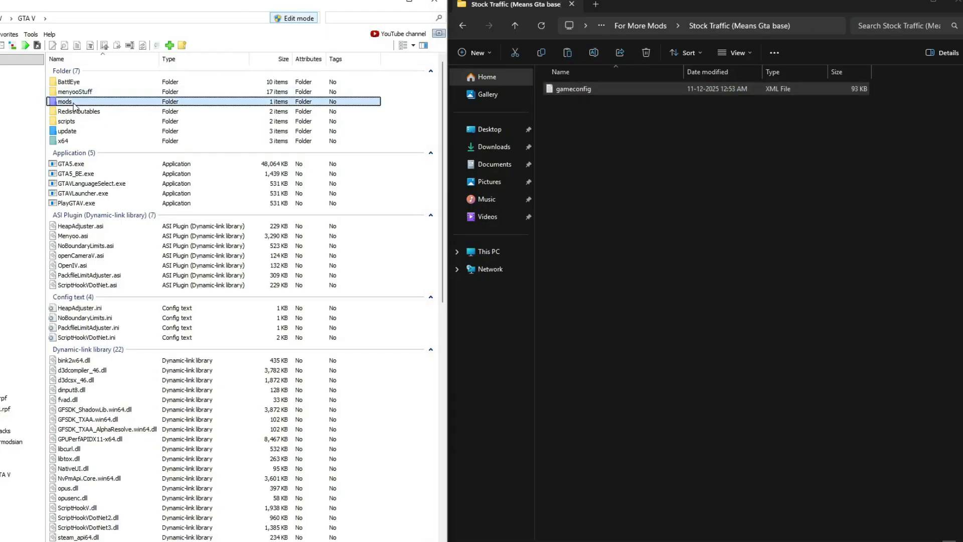
{"action": "double_click", "coordinate": [73, 82]}
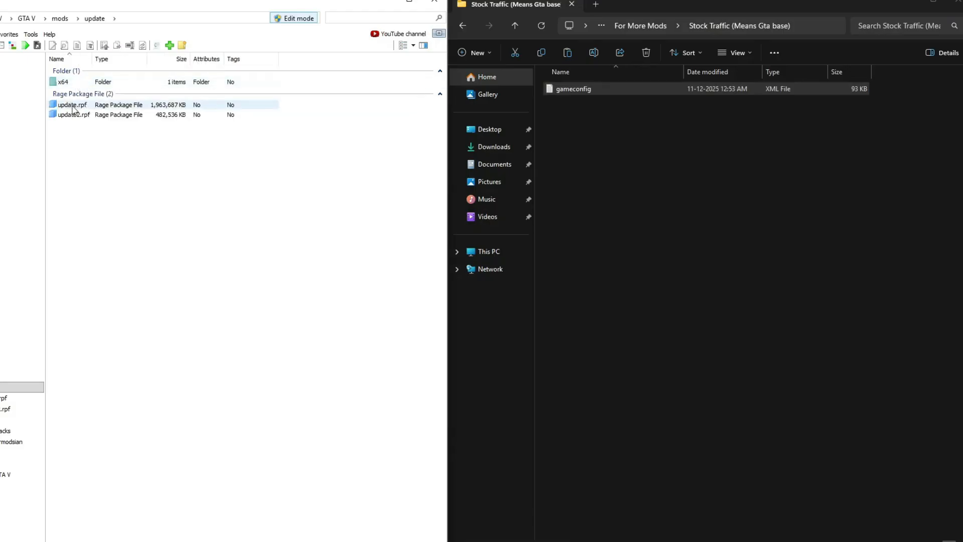
{"action": "double_click", "coordinate": [73, 106]}
{"action": "double_click", "coordinate": [77, 83]}
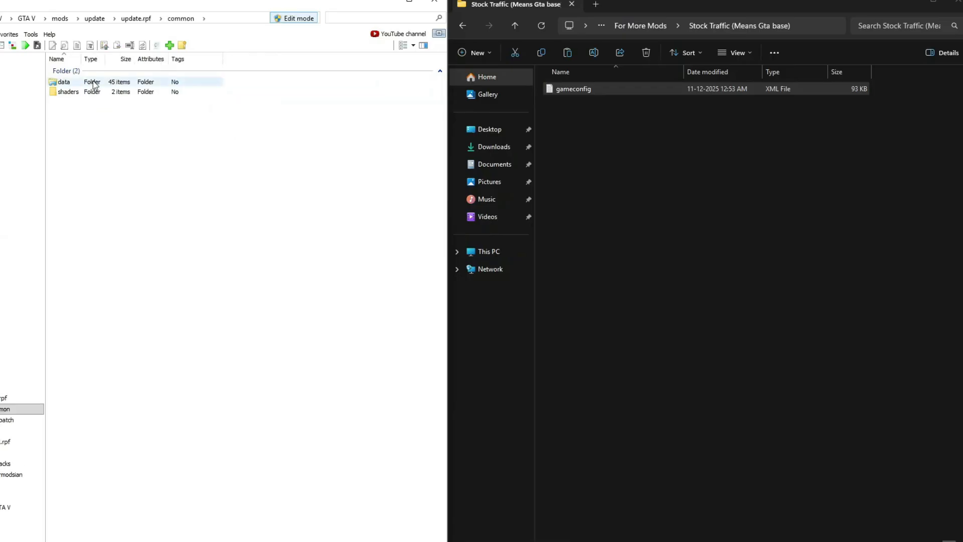
{"action": "double_click", "coordinate": [79, 83]}
Replace gameconfig.xml in the data folder of update.rpf with the Stock Traffic gameconfig file.
{"action": "scroll", "coordinate": [74, 82], "scroll_direction": "down", "scroll_amount": 1}
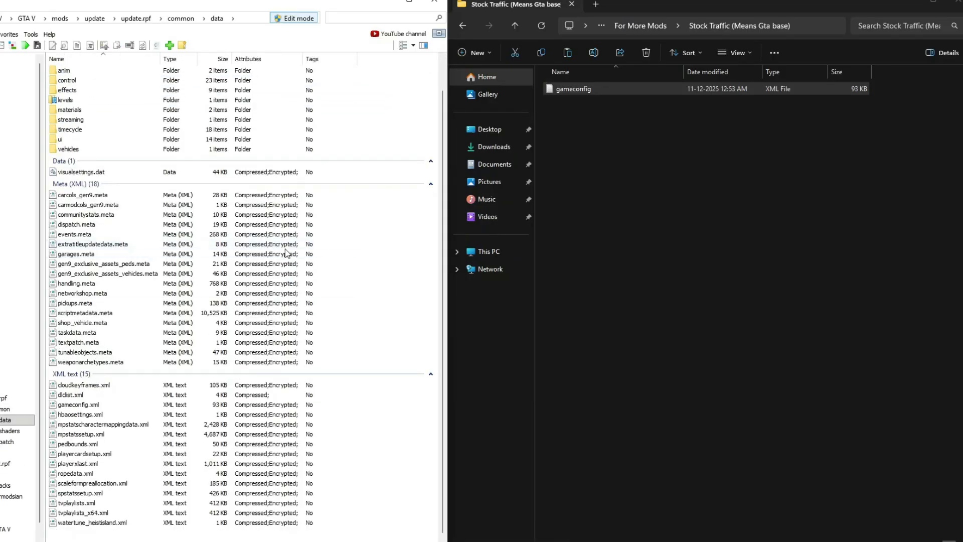
{"action": "left_click", "coordinate": [135, 404]}
{"action": "left_click_drag", "start_coordinate": [787, 231], "coordinate": [384, 423]}
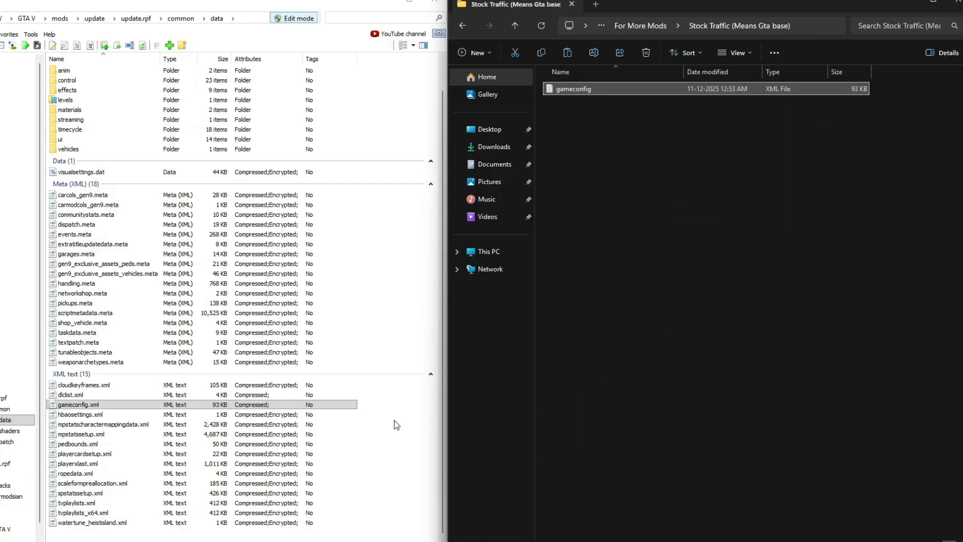
{"action": "left_click", "coordinate": [165, 406]}
{"action": "left_click", "coordinate": [760, 382]}
Switch to the Rockstar Games Launcher and make sure BattlEye anti-cheat is disabled in its settings.
{"action": "key", "text": "alt+Tab"}
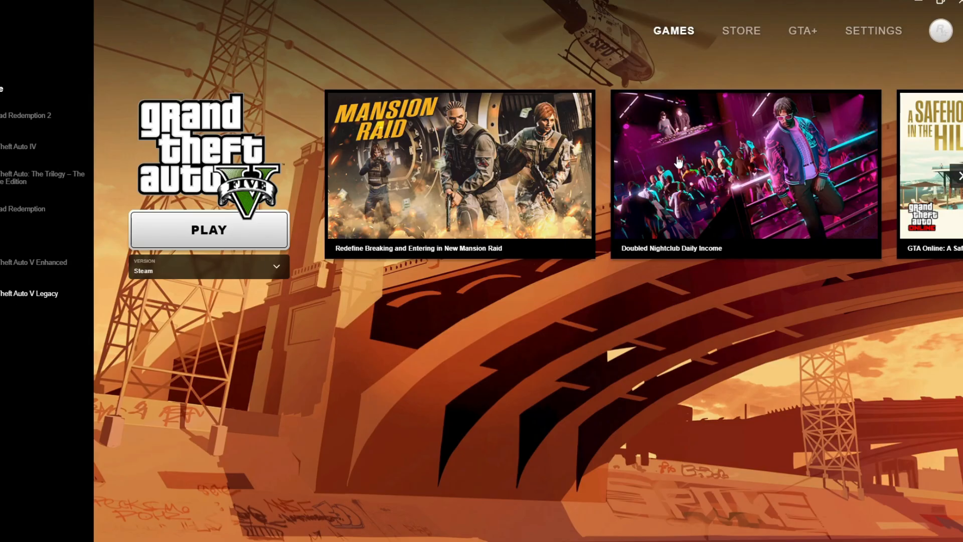
{"action": "left_click", "coordinate": [871, 35]}
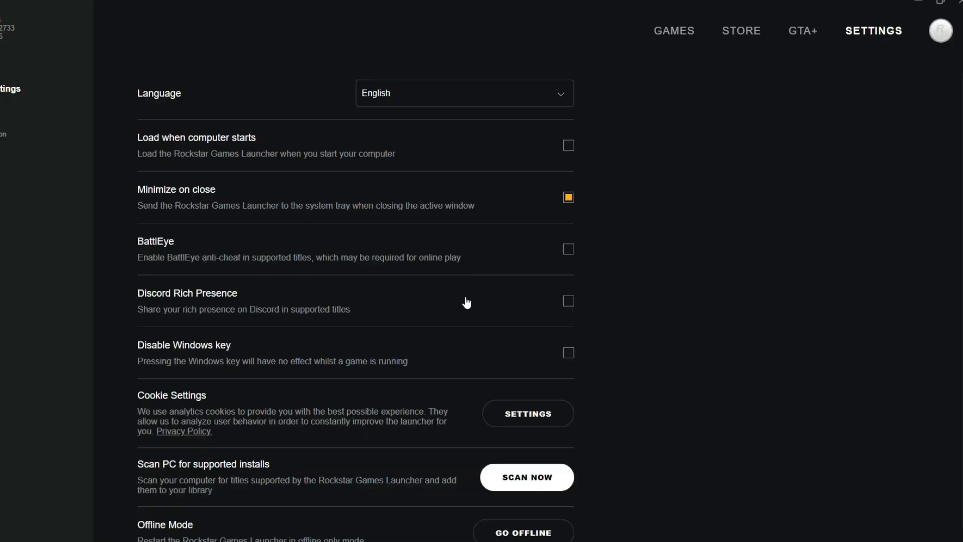
{"action": "left_click", "coordinate": [570, 251]}
{"action": "left_click", "coordinate": [569, 250]}
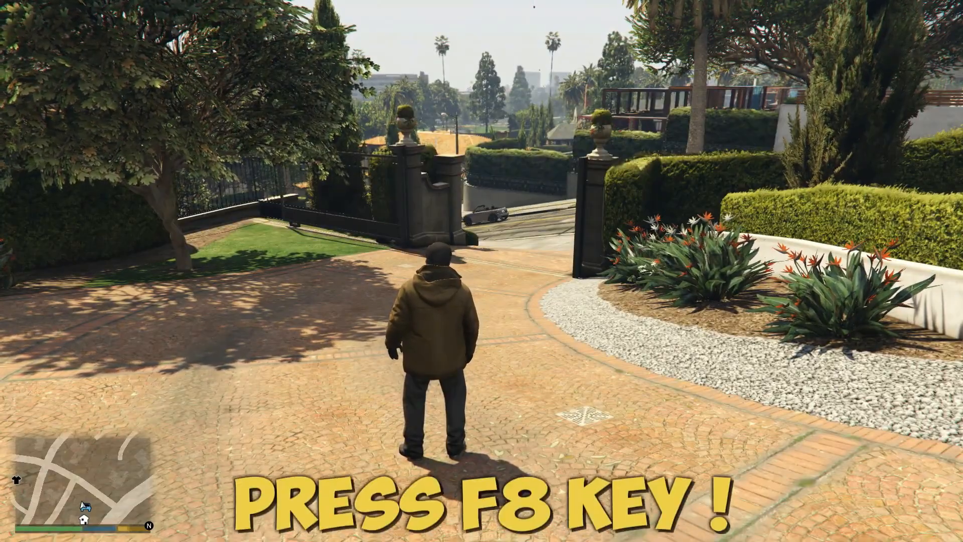
Open the Menyoo trainer in the game and enable Invincibility and Seatbelt in the Player Options.
{"action": "key", "text": "F8"}
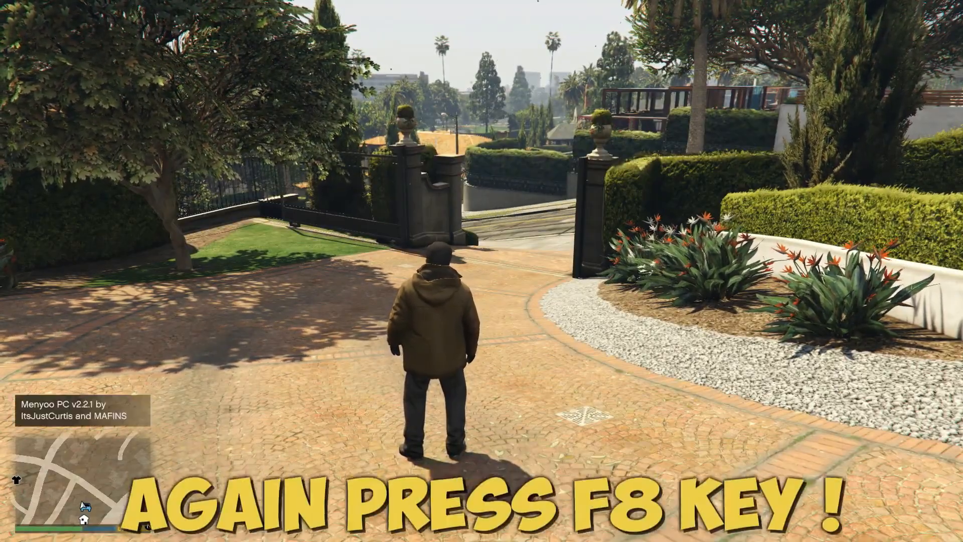
{"action": "key", "text": "F8"}
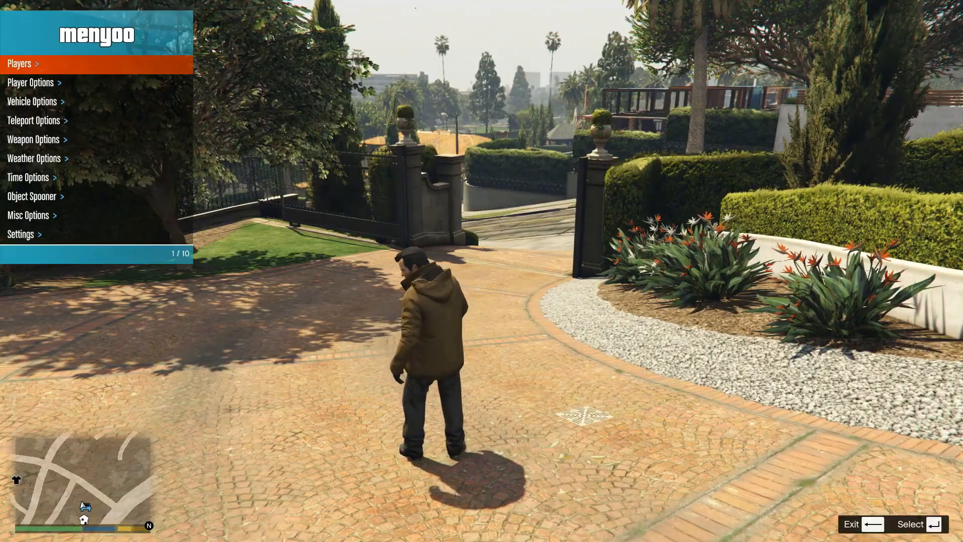
{"action": "key", "text": "Return"}
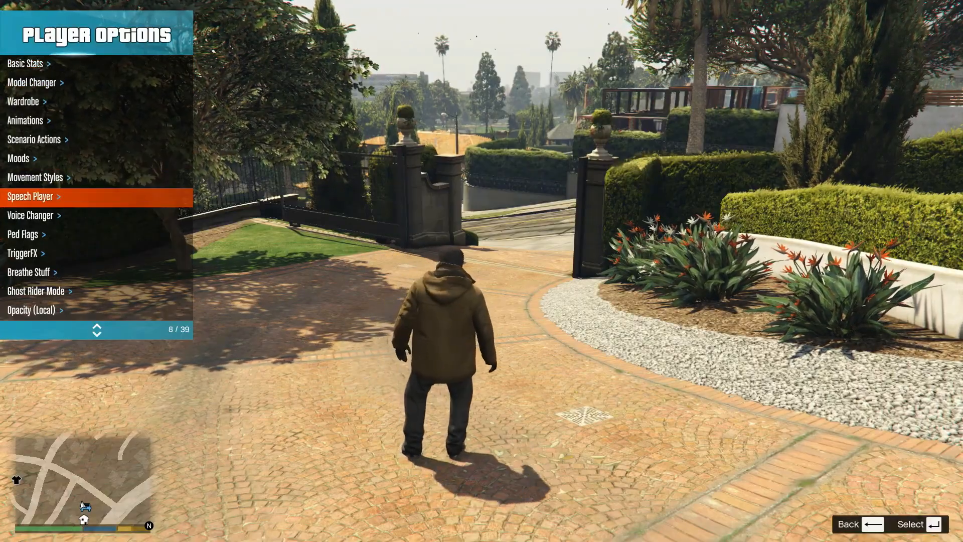
{"action": "key", "text": "Down"}
{"action": "key", "text": "Down"}
{"action": "key", "text": "Down"}
{"action": "key", "text": "Down"}
{"action": "key", "text": "Down"}
{"action": "key", "text": "Down"}
{"action": "key", "text": "Down"}
{"action": "key", "text": "Down"}
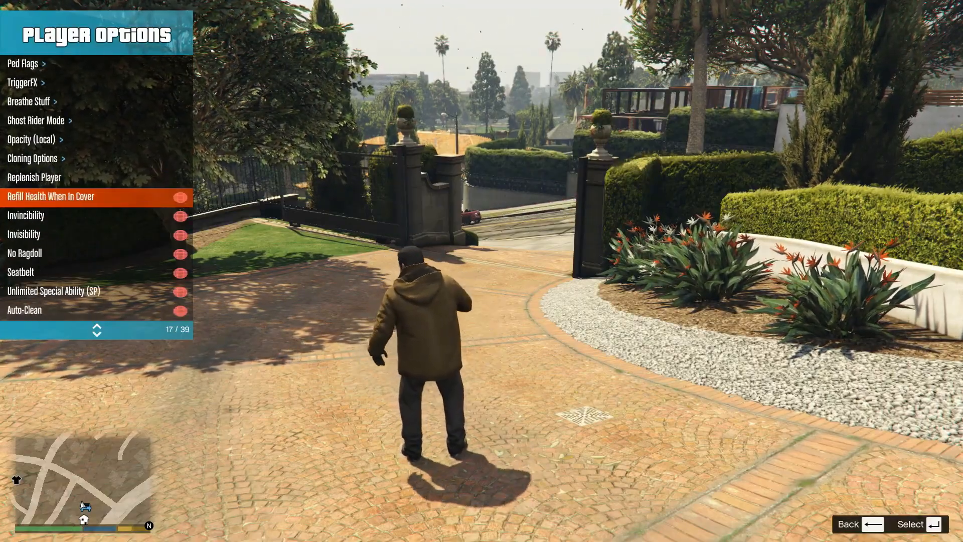
{"action": "key", "text": "Return"}
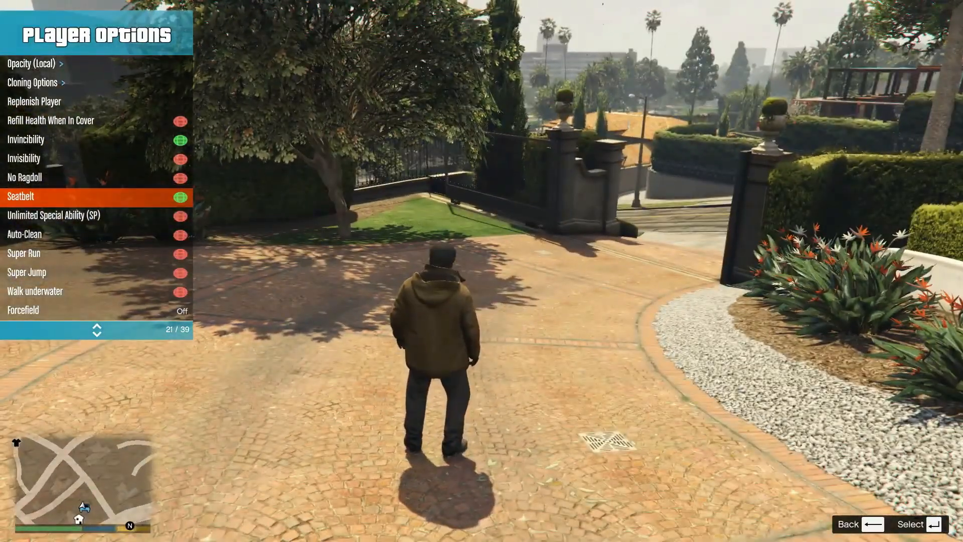
Enable Never Wanted in the Player Options and return to the main Menyoo menu.
{"action": "key", "text": "Down"}
{"action": "key", "text": "Down"}
{"action": "key", "text": "Down"}
{"action": "key", "text": "Down"}
{"action": "key", "text": "Down"}
{"action": "key", "text": "Down"}
{"action": "key", "text": "Down"}
{"action": "key", "text": "Down"}
{"action": "key", "text": "Down"}
{"action": "key", "text": "Down"}
{"action": "key", "text": "Down"}
{"action": "key", "text": "Down"}
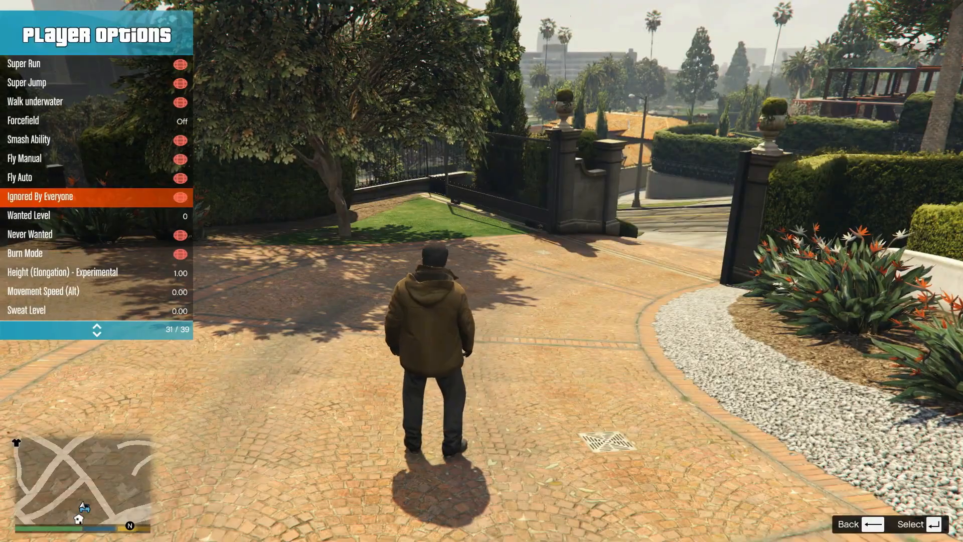
{"action": "key", "text": "Return"}
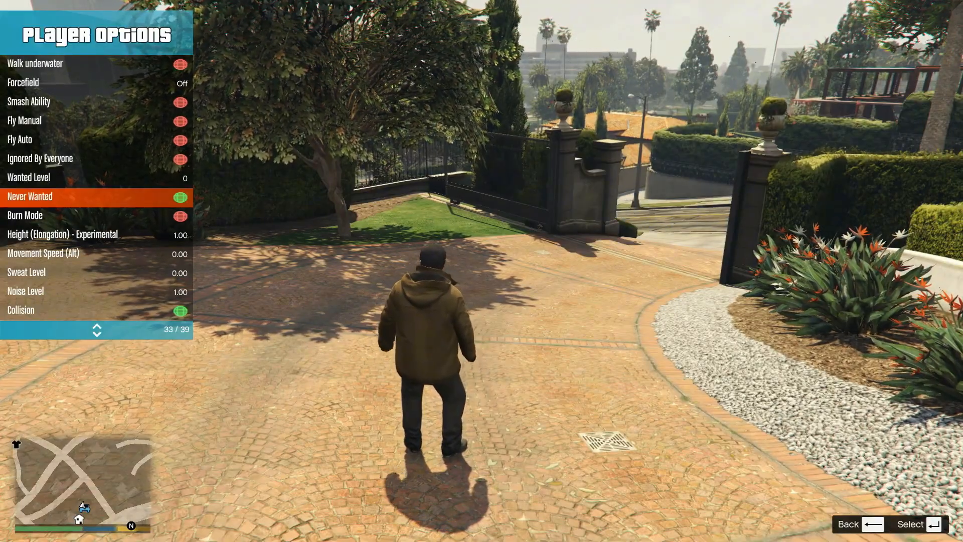
{"action": "key", "text": "BackSpace"}
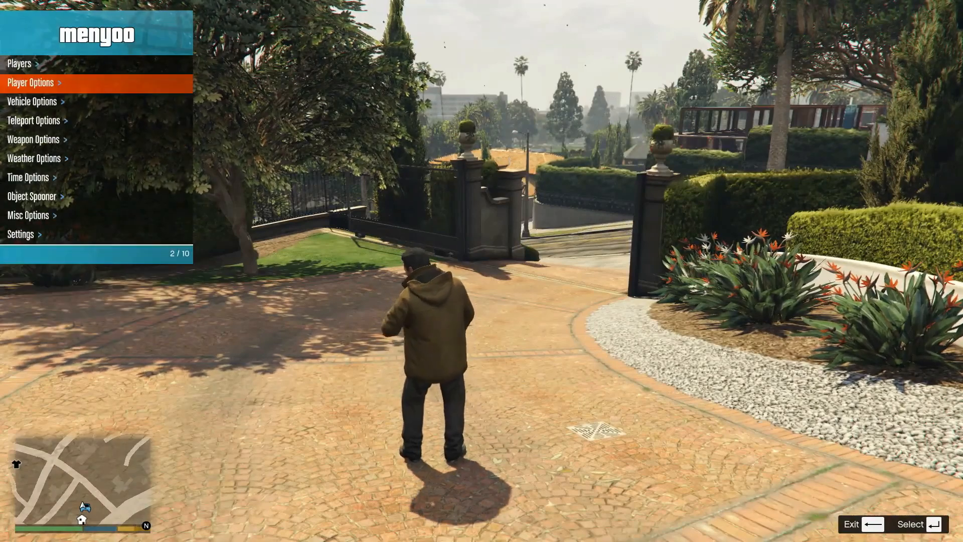
Spawn the 811 from the Super category of the Vehicle Spawner in Vehicle Options.
{"action": "key", "text": "Down"}
{"action": "key", "text": "Return"}
{"action": "key", "text": "Down"}
{"action": "key", "text": "Down"}
{"action": "key", "text": "Up"}
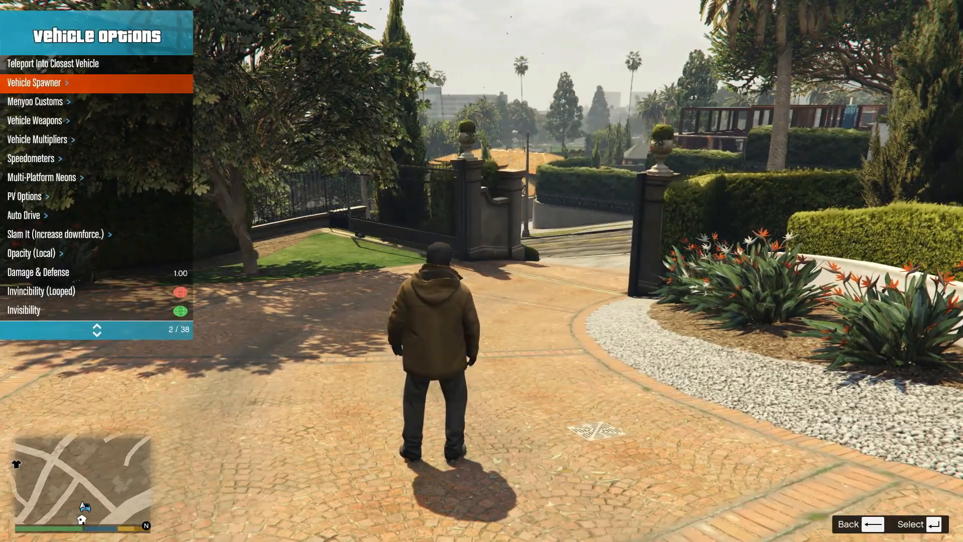
{"action": "key", "text": "Return"}
{"action": "key", "text": "Down"}
{"action": "key", "text": "Down"}
{"action": "key", "text": "Down"}
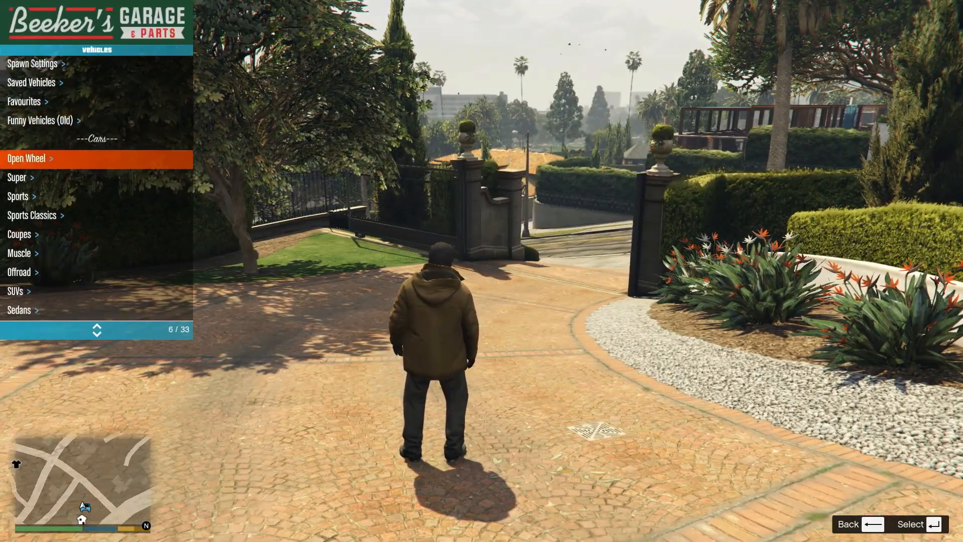
{"action": "key", "text": "Return"}
{"action": "key", "text": "Return"}
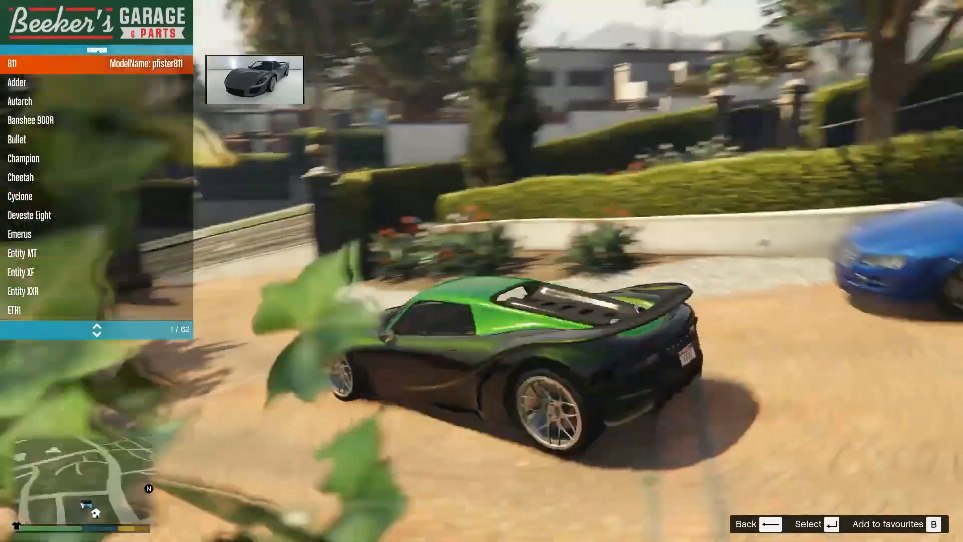
Return to Vehicle Options and look through its entries, from Menyoo Customs to Vehicle Multipliers.
{"action": "key", "text": "BackSpace"}
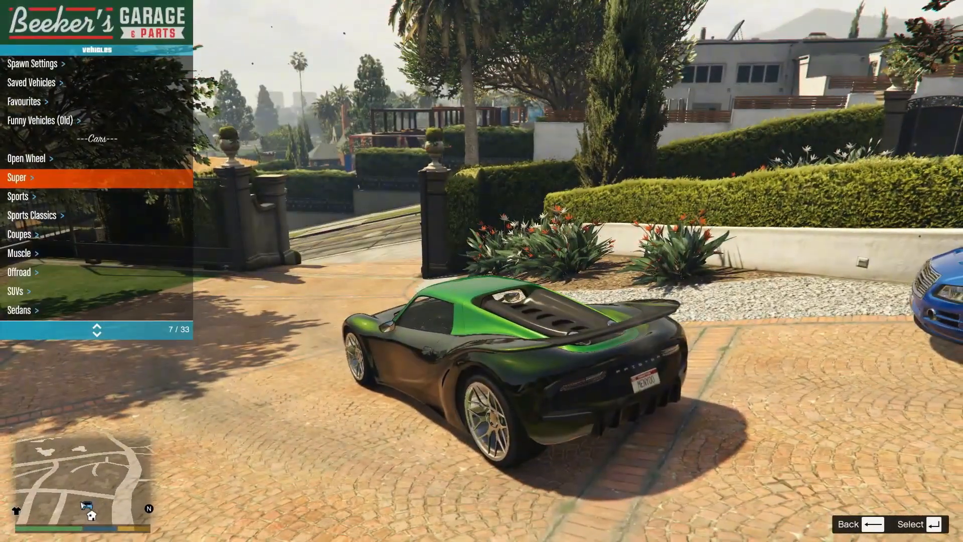
{"action": "key", "text": "BackSpace"}
{"action": "key", "text": "Down"}
{"action": "key", "text": "Down"}
{"action": "key", "text": "Down"}
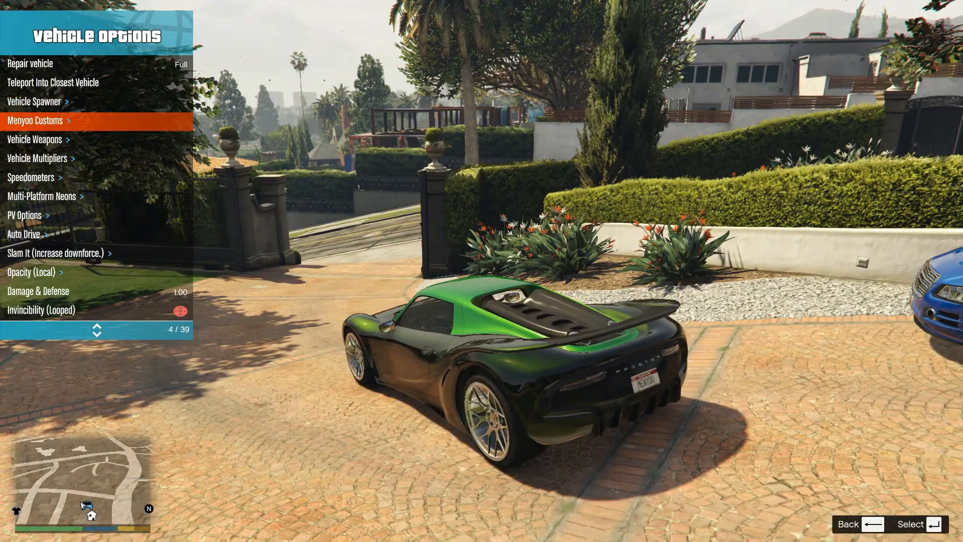
{"action": "key", "text": "Up"}
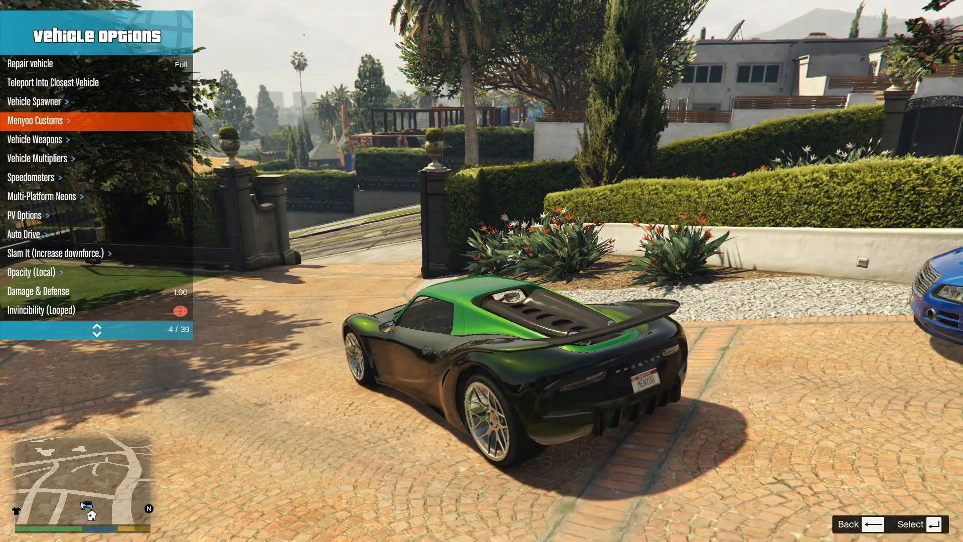
{"action": "key", "text": "Down"}
{"action": "key", "text": "Down"}
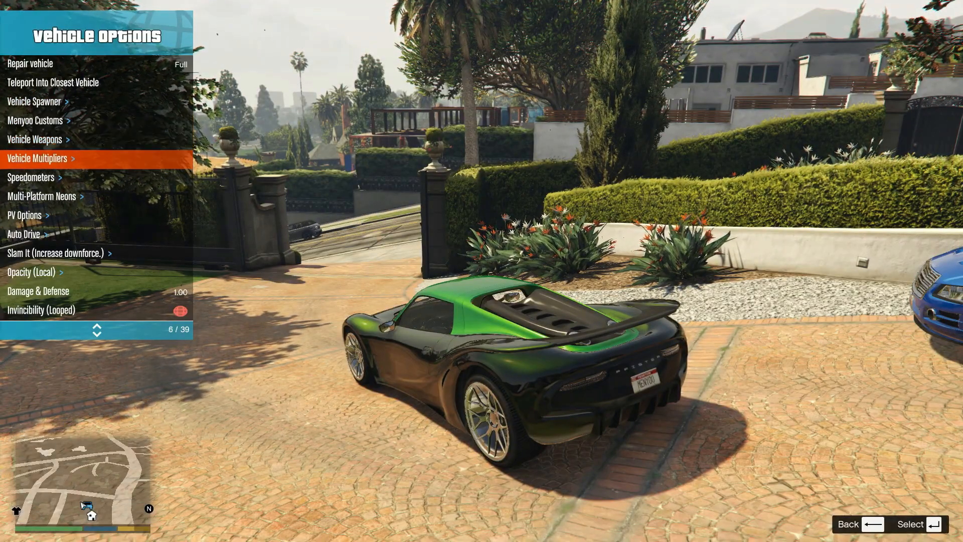
{"action": "key", "text": "Down"}
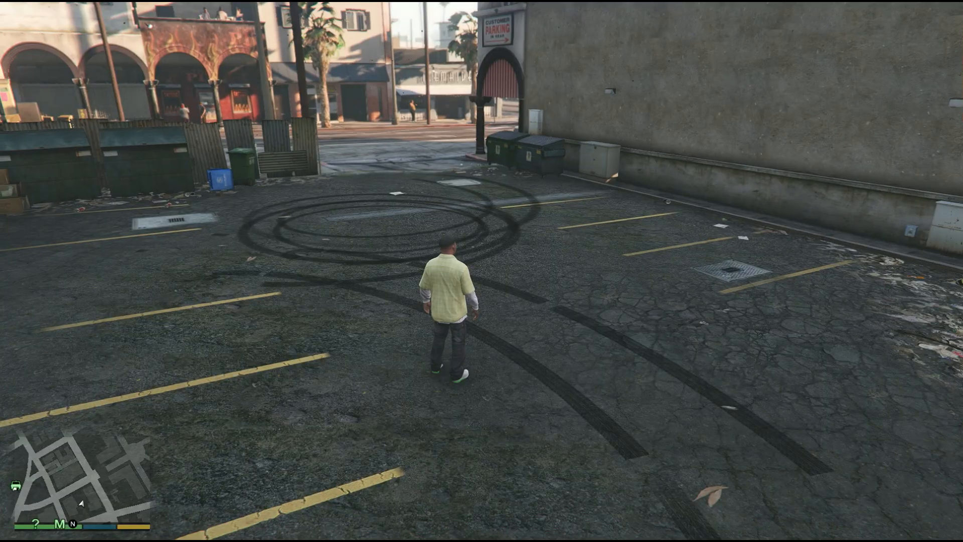
Open the Menyoo trainer and go to the Vehicle Spawner in Vehicle Options.
{"action": "key", "text": "F8"}
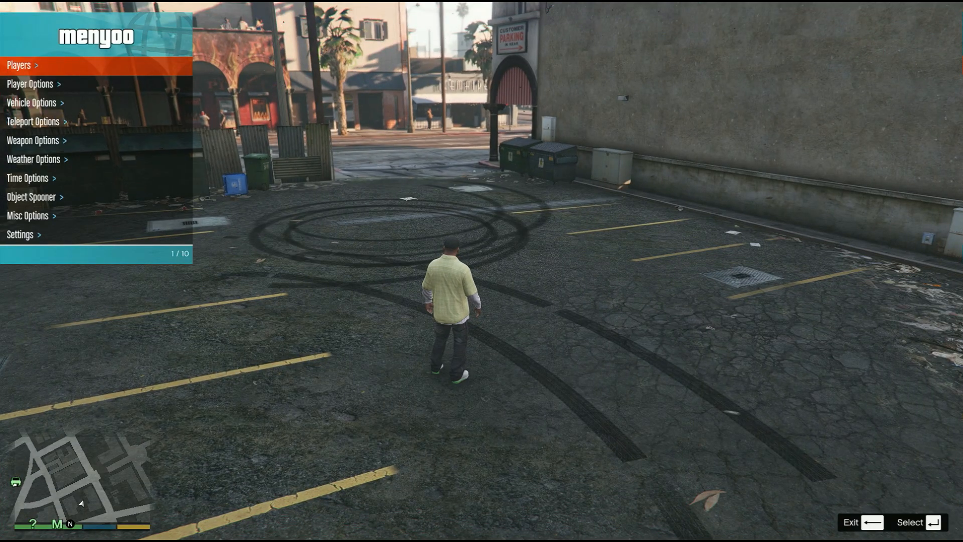
{"action": "key", "text": "Down"}
{"action": "key", "text": "Down"}
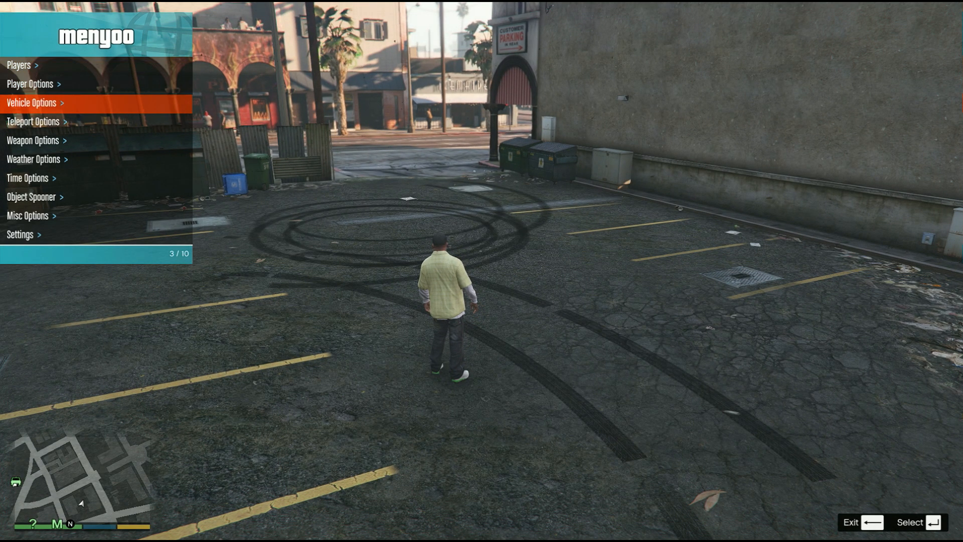
{"action": "key", "text": "Return"}
{"action": "key", "text": "Down"}
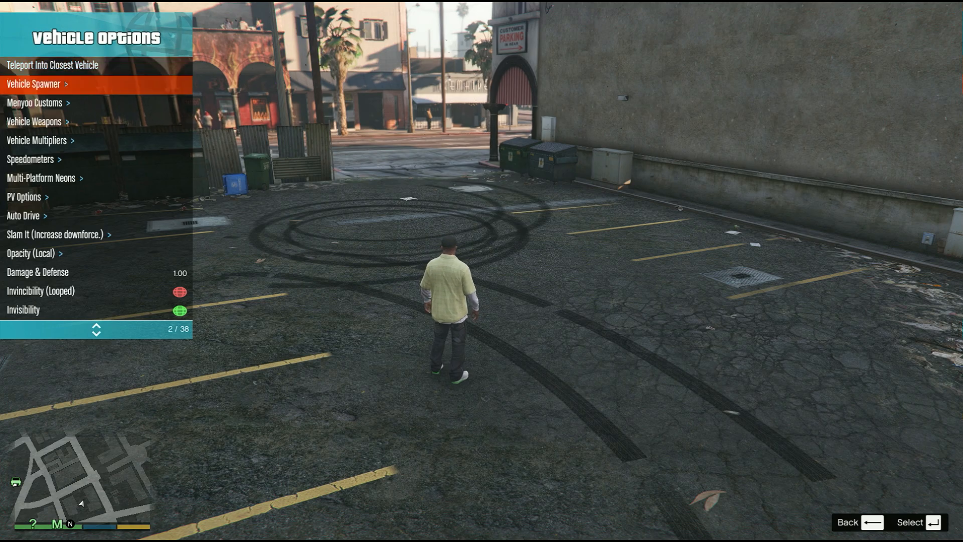
{"action": "key", "text": "Return"}
{"action": "key", "text": "Up"}
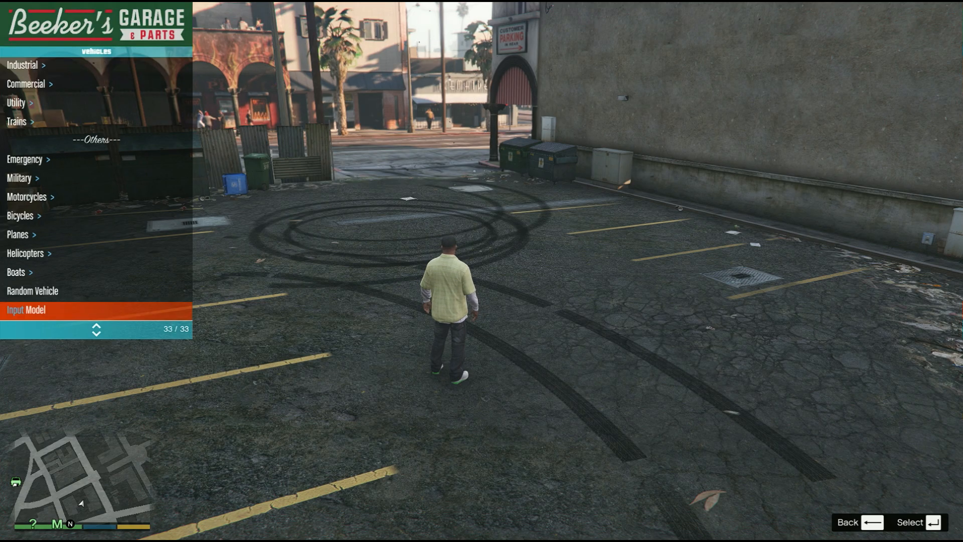
Look through the Vehicle Spawner's category list, from Spawn Settings and the car classes to the Others section.
{"action": "key", "text": "Down"}
{"action": "key", "text": "Down"}
{"action": "key", "text": "Down"}
{"action": "key", "text": "Down"}
{"action": "key", "text": "Down"}
{"action": "key", "text": "Down"}
{"action": "key", "text": "Down"}
{"action": "key", "text": "Down"}
{"action": "key", "text": "Down"}
{"action": "key", "text": "Down"}
{"action": "key", "text": "Down"}
{"action": "key", "text": "Down"}
{"action": "key", "text": "Down"}
{"action": "key", "text": "Down"}
{"action": "key", "text": "Down"}
{"action": "key", "text": "Down"}
{"action": "key", "text": "Down"}
{"action": "key", "text": "Down"}
{"action": "key", "text": "Down"}
{"action": "key", "text": "Down"}
{"action": "key", "text": "Down"}
{"action": "key", "text": "Down"}
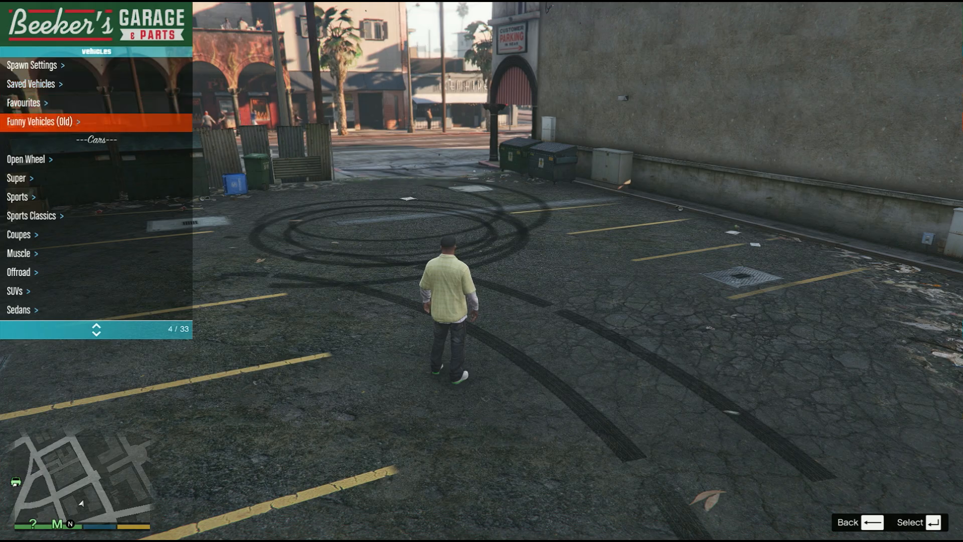
{"action": "key", "text": "Down"}
{"action": "key", "text": "Down"}
{"action": "key", "text": "Down"}
{"action": "key", "text": "Down"}
{"action": "key", "text": "Down"}
{"action": "key", "text": "Down"}
{"action": "key", "text": "Down"}
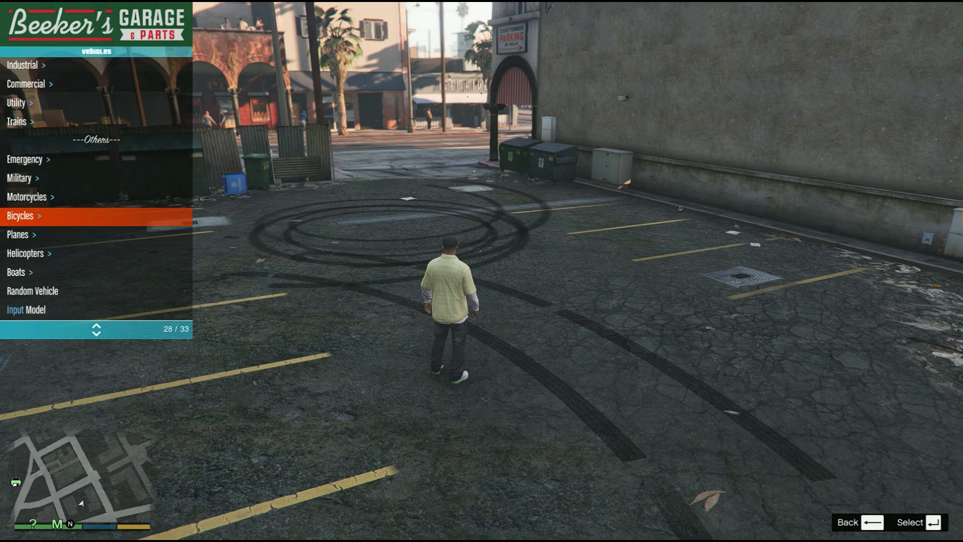
Spawn the modded Lamborghini Sian through Input Model with the vehicle model name rmodsian.
{"action": "key", "text": "Return"}
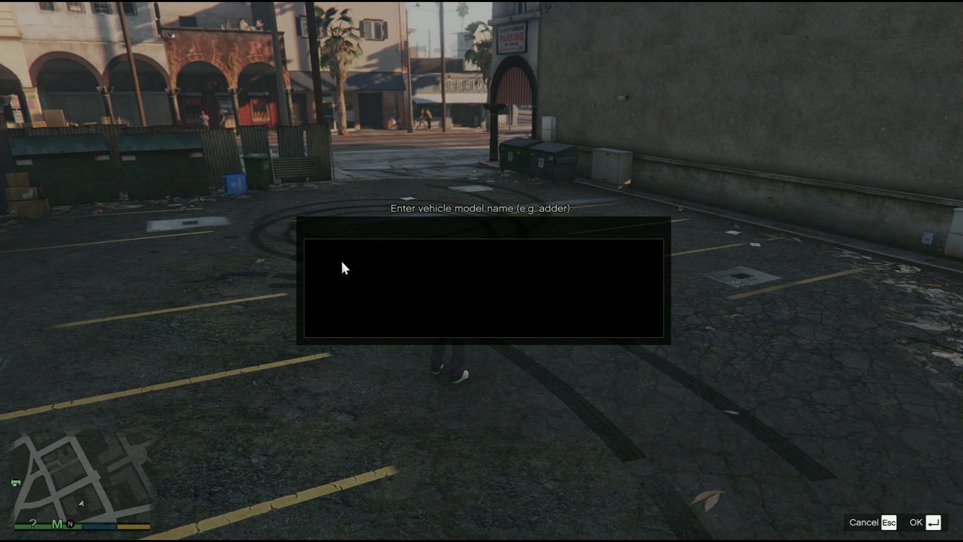
{"action": "type", "text": "rmodsian"}
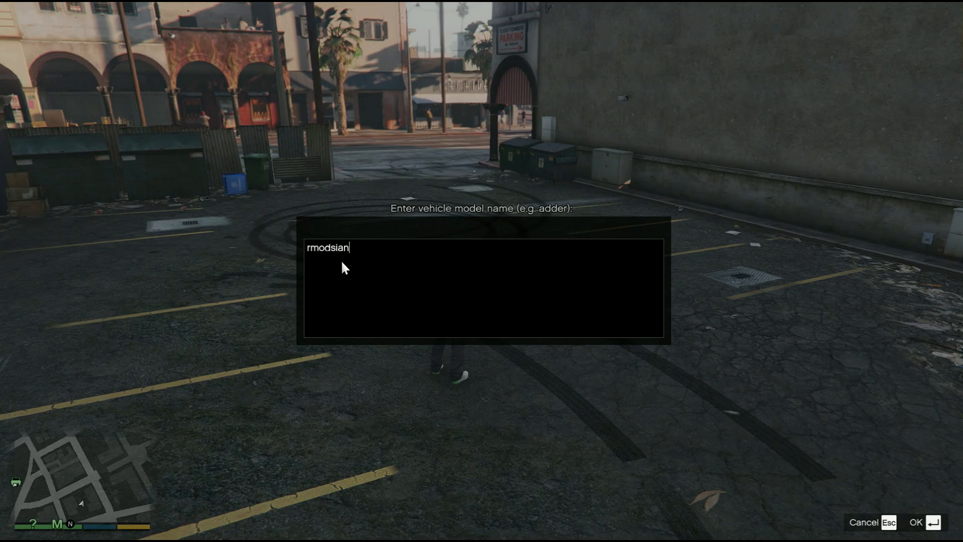
{"action": "key", "text": "Return"}
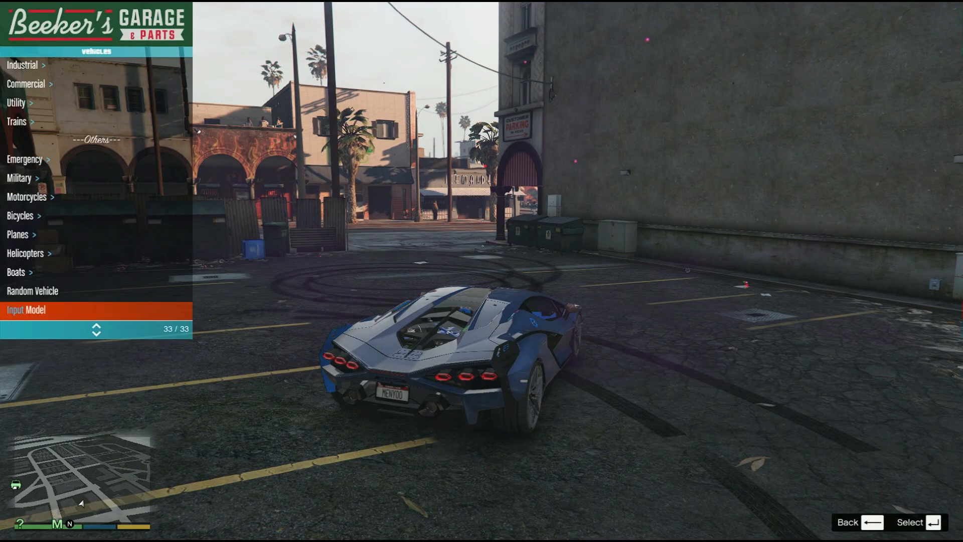
Close the Menyoo trainer and drive the Lamborghini Sian around the parking lot, steering left.
{"action": "key", "text": "BackSpace"}
{"action": "key", "text": "BackSpace"}
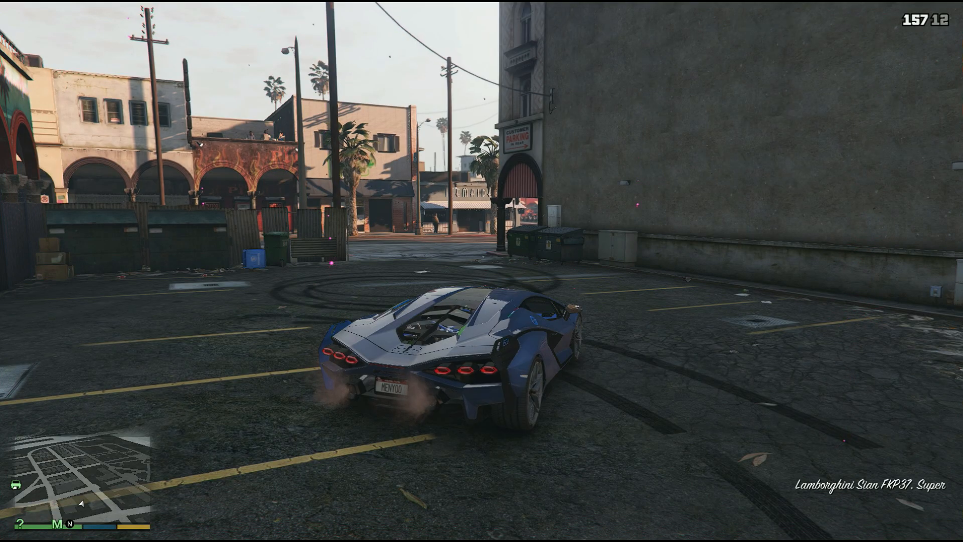
{"action": "key", "text": "w"}
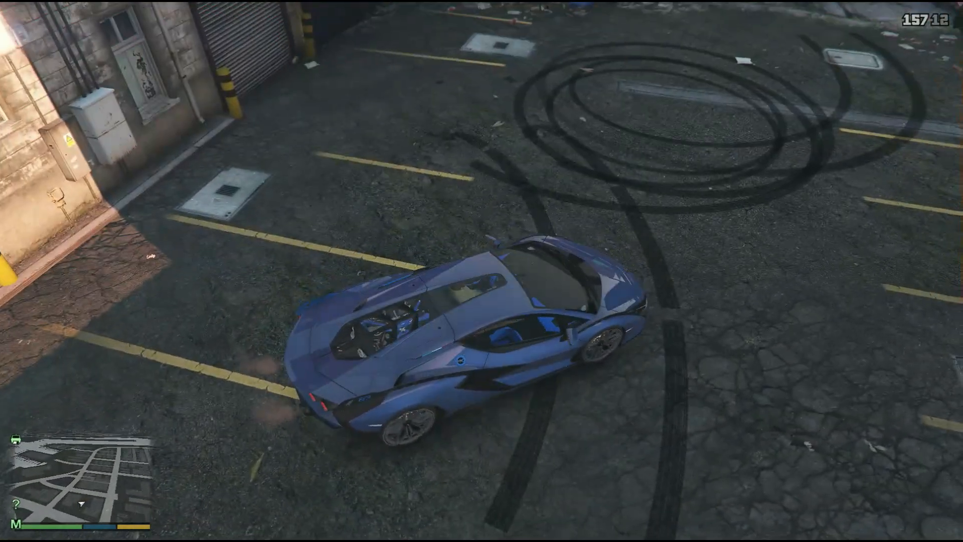
{"action": "key", "text": "a"}
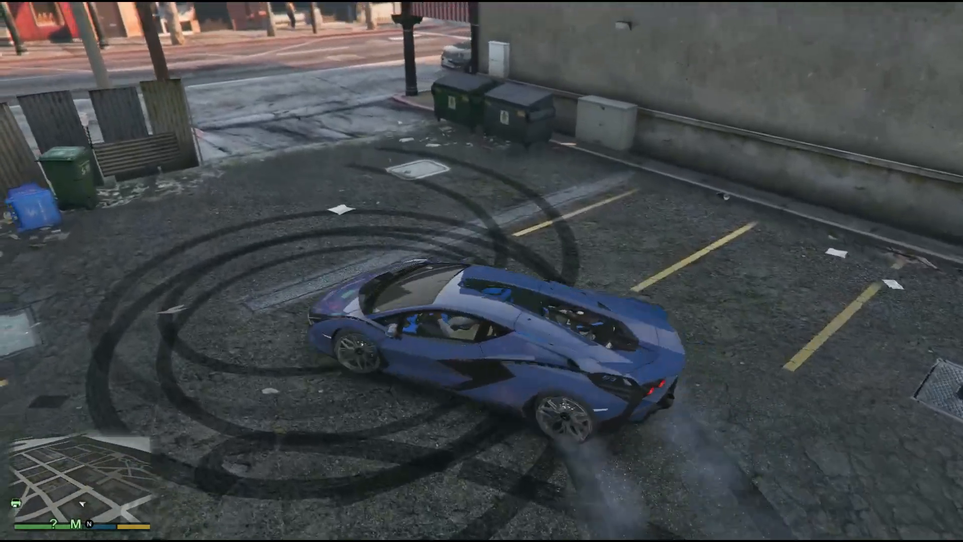